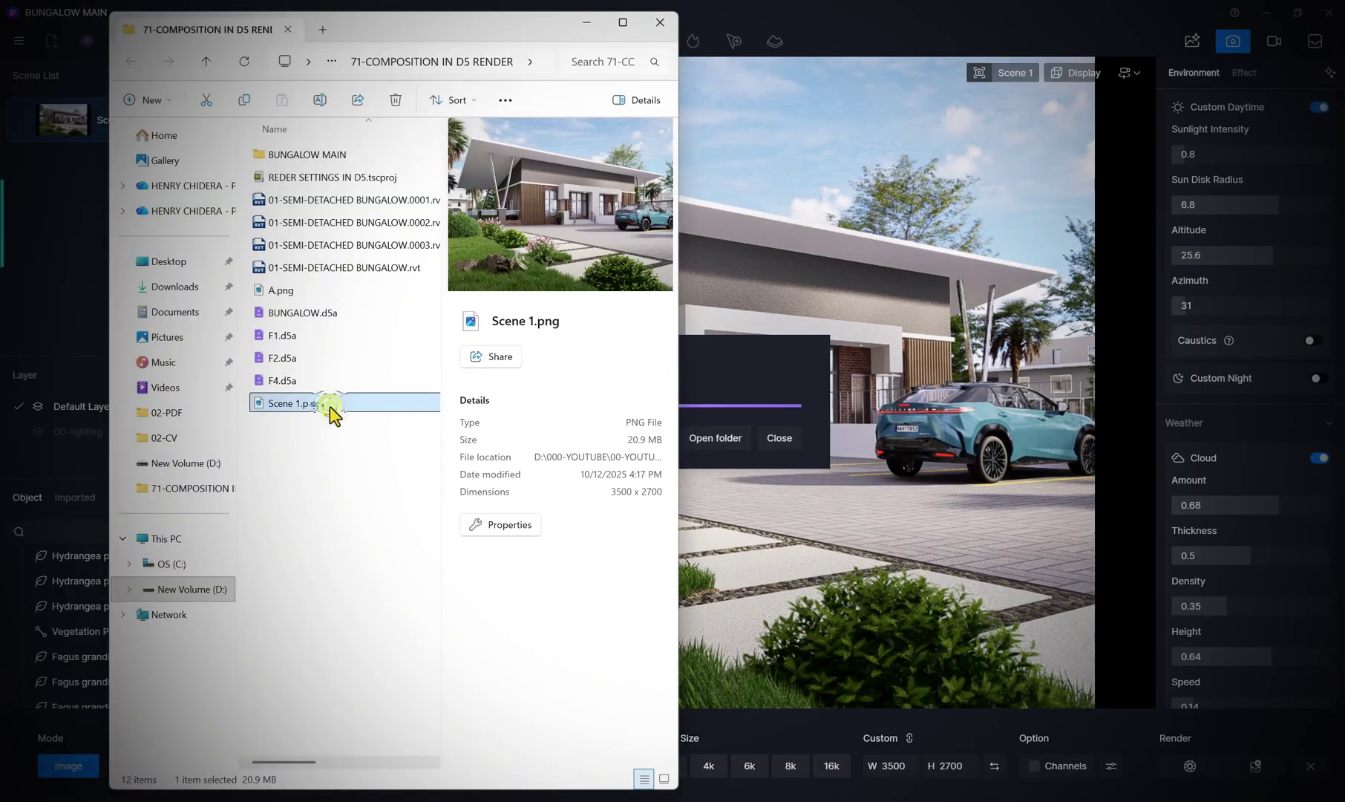
Open the finished 3500×2700 Scene 1.png render from its output folder
{"action": "double_click", "coordinate": [330, 406]}
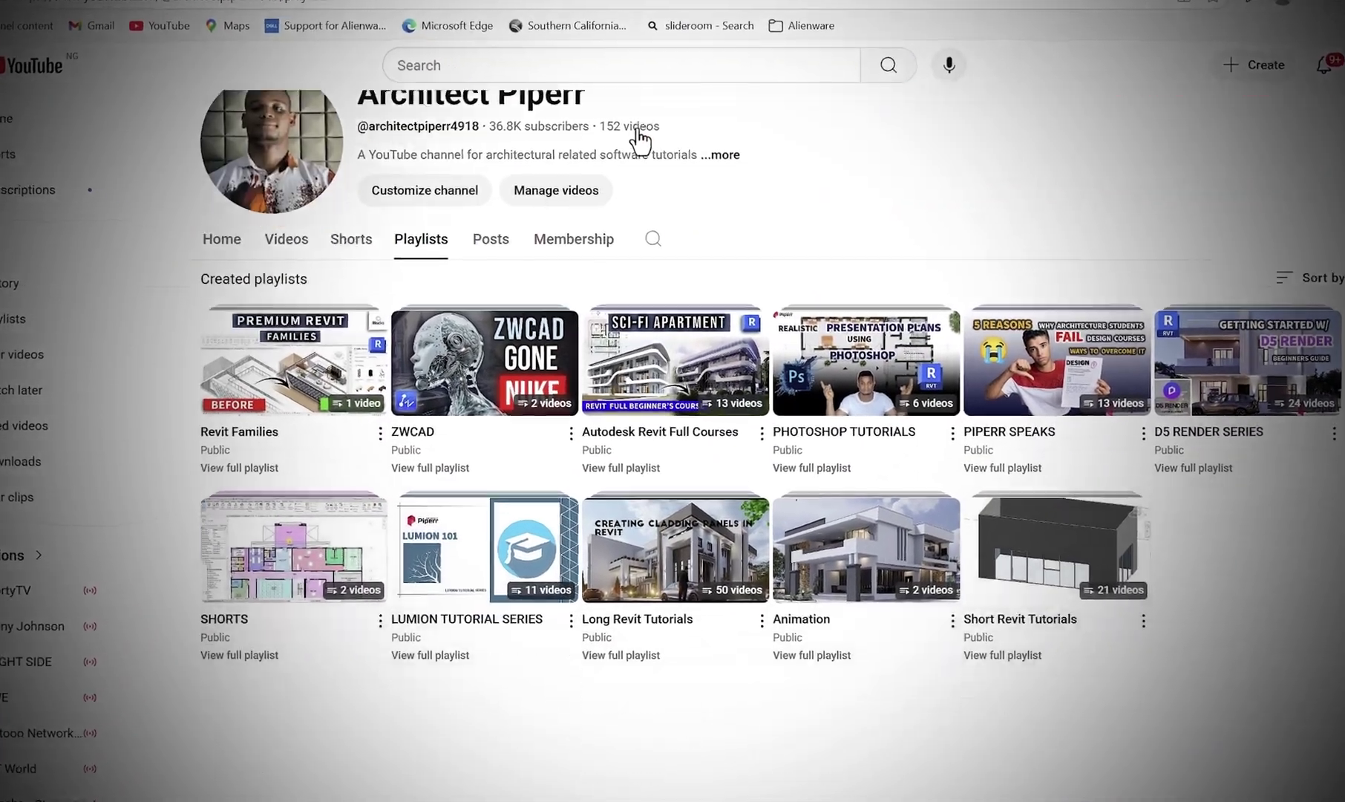
{"action": "scroll", "coordinate": [638, 223], "scroll_direction": "down", "scroll_amount": 3}
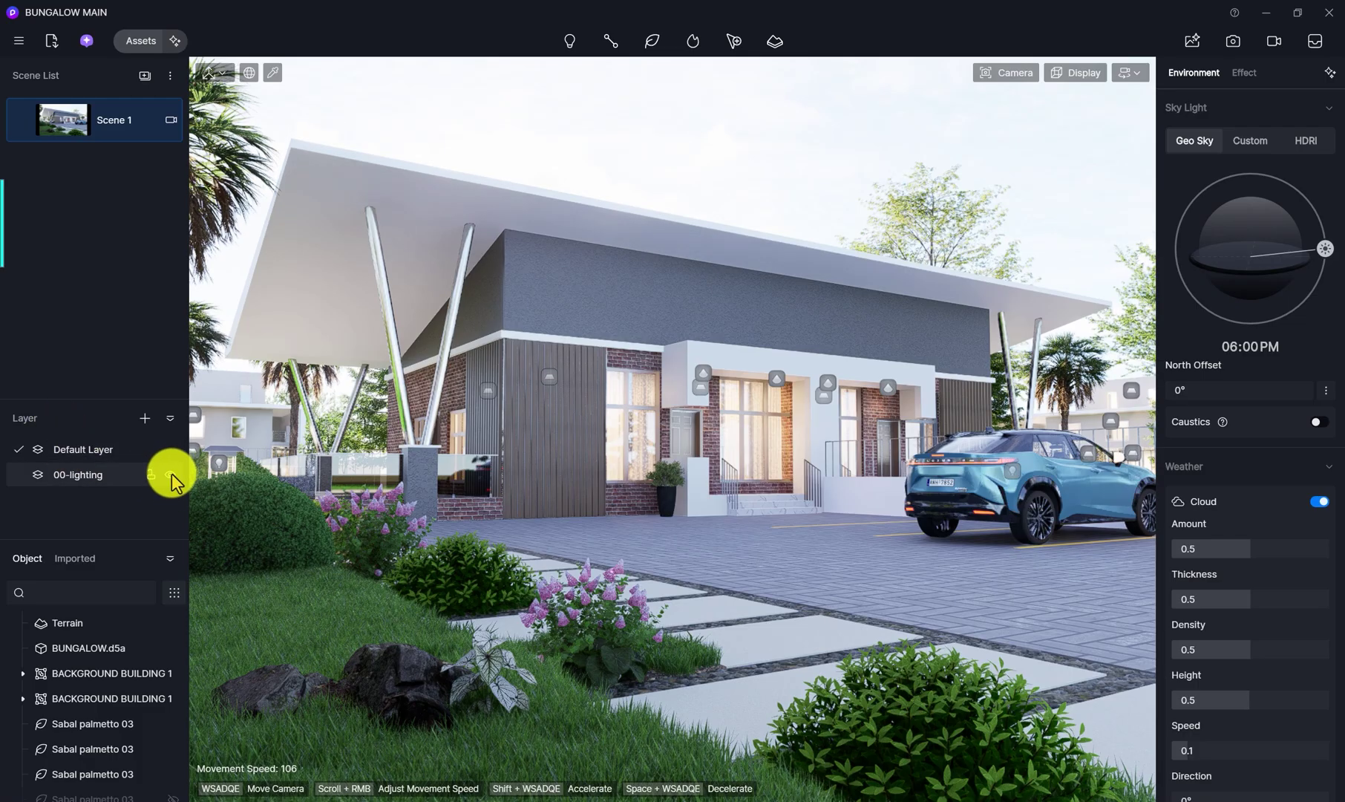
Hide the 00-lighting layer's lights and update Scene 1 to the current camera view
{"action": "left_click", "coordinate": [170, 474]}
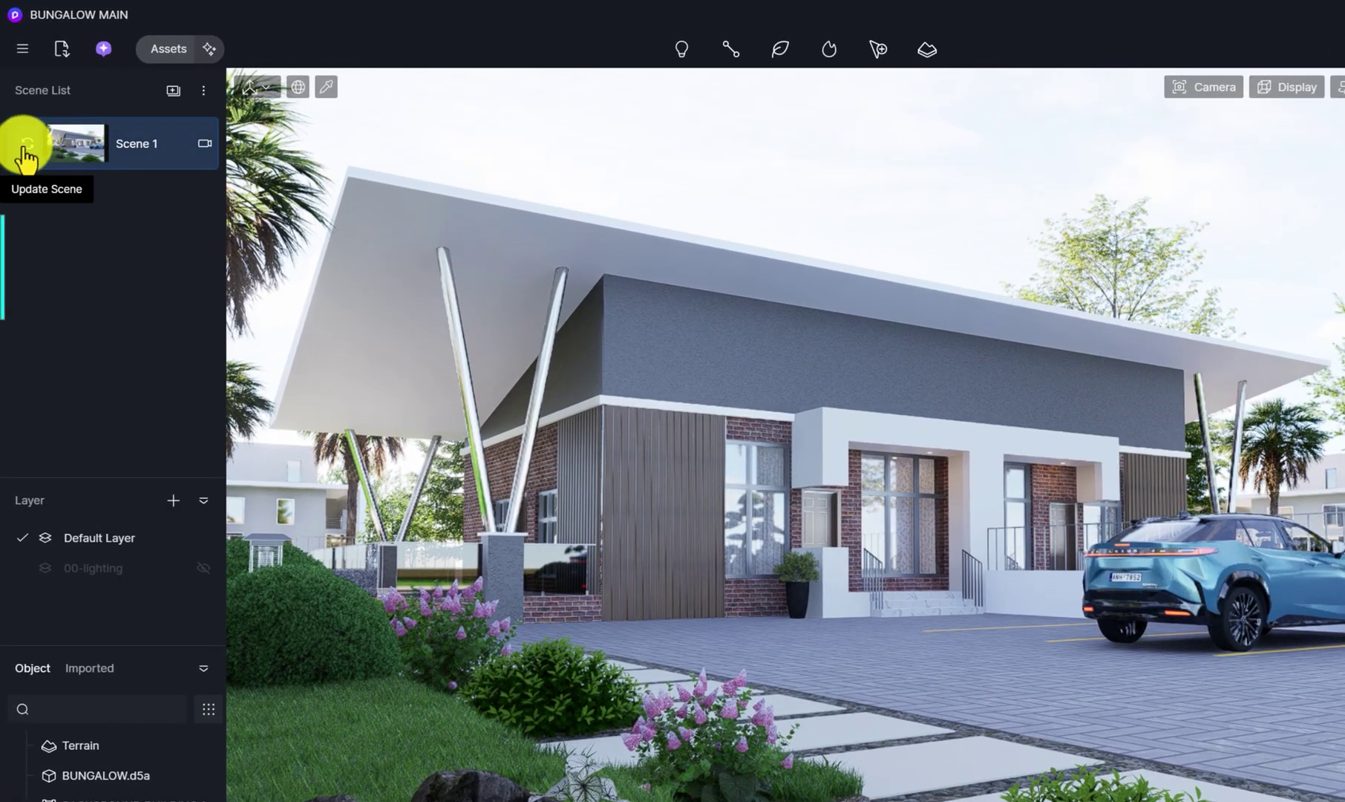
{"action": "left_click", "coordinate": [25, 145]}
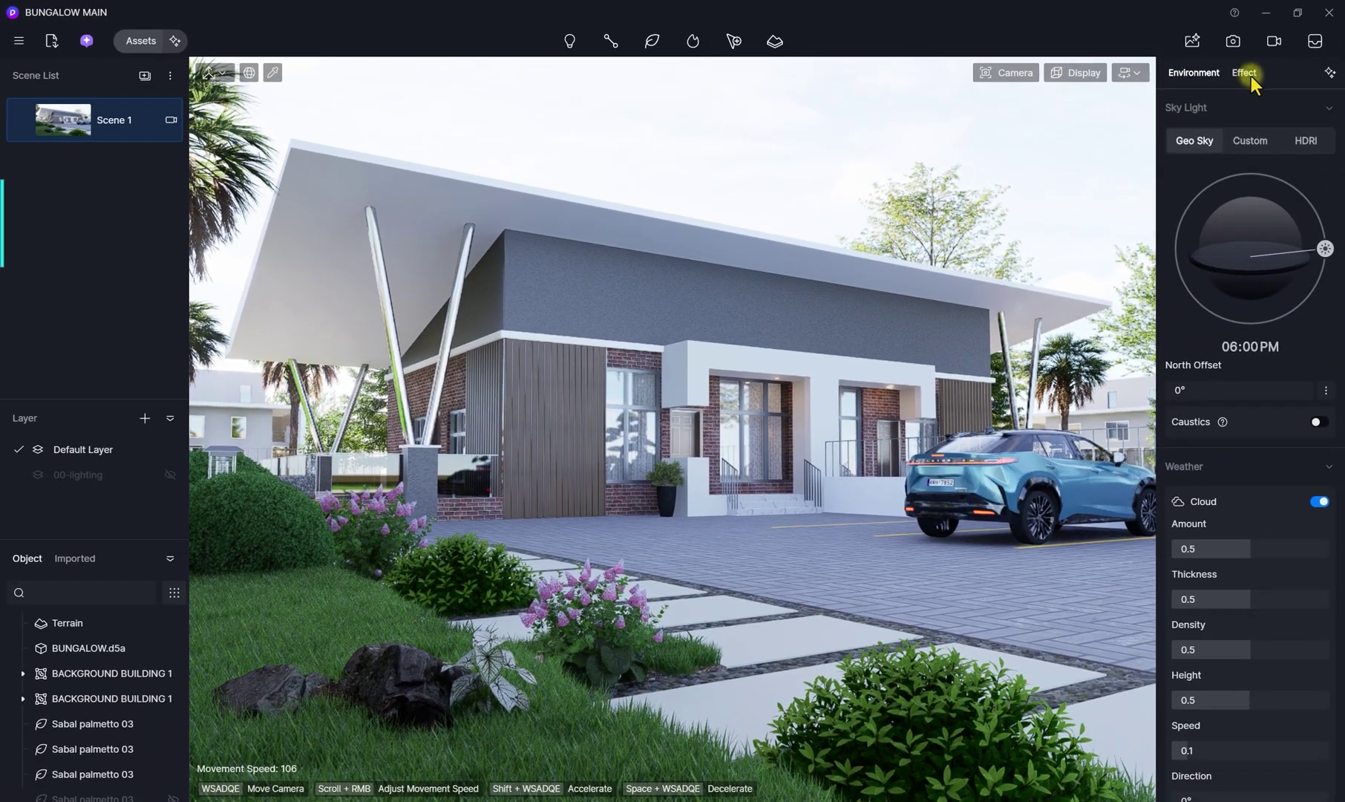
Turn off automatic exposure in the Effect settings and lower Exposure to -0.1
{"action": "left_click", "coordinate": [1250, 75]}
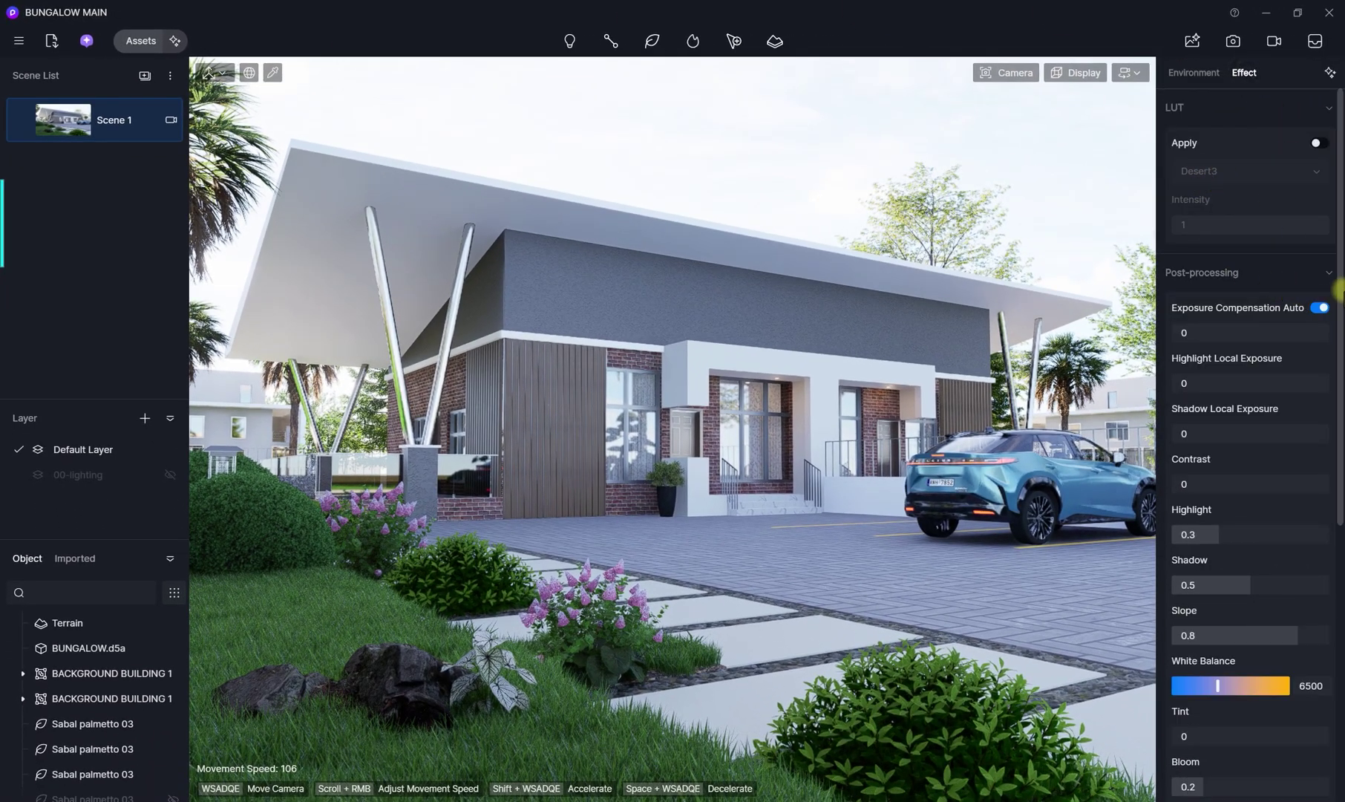
{"action": "left_click", "coordinate": [1311, 309]}
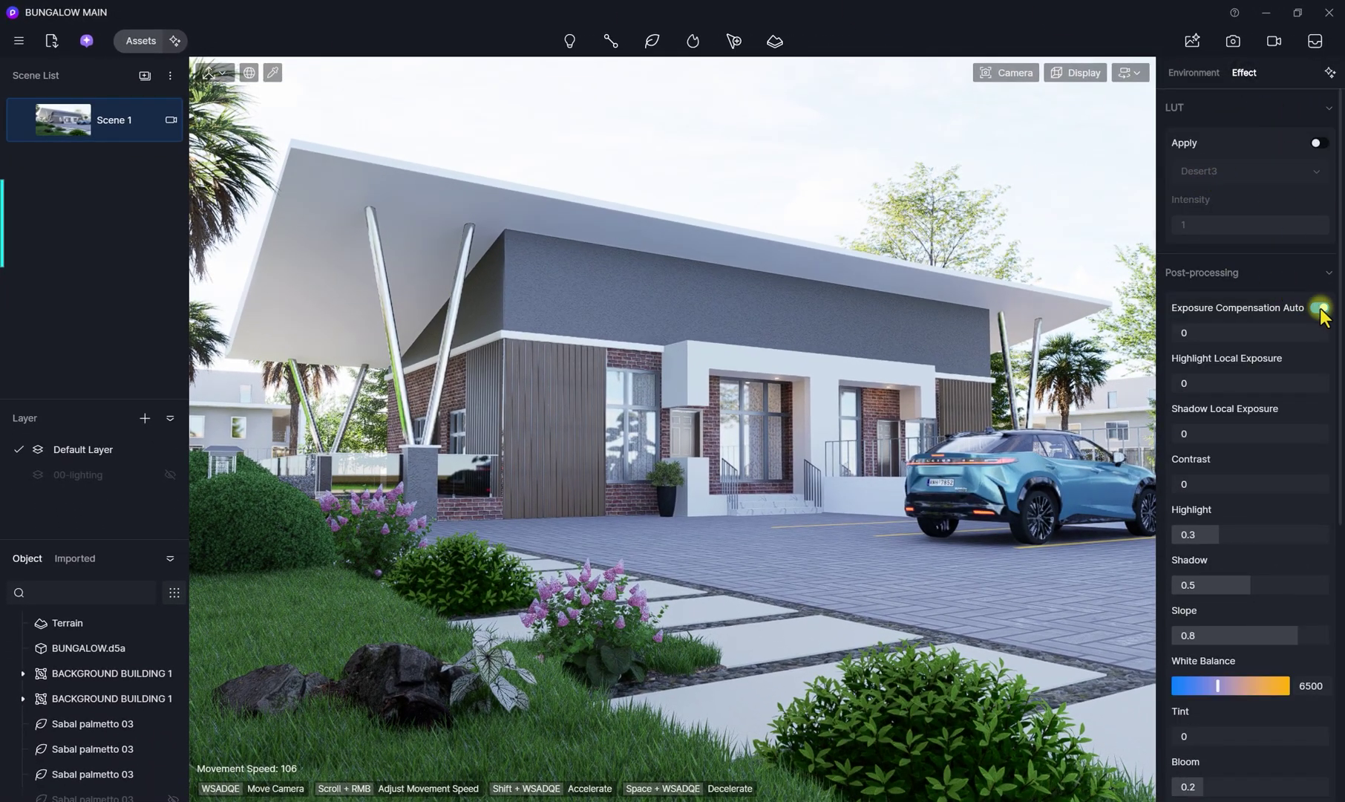
{"action": "left_click", "coordinate": [1318, 306]}
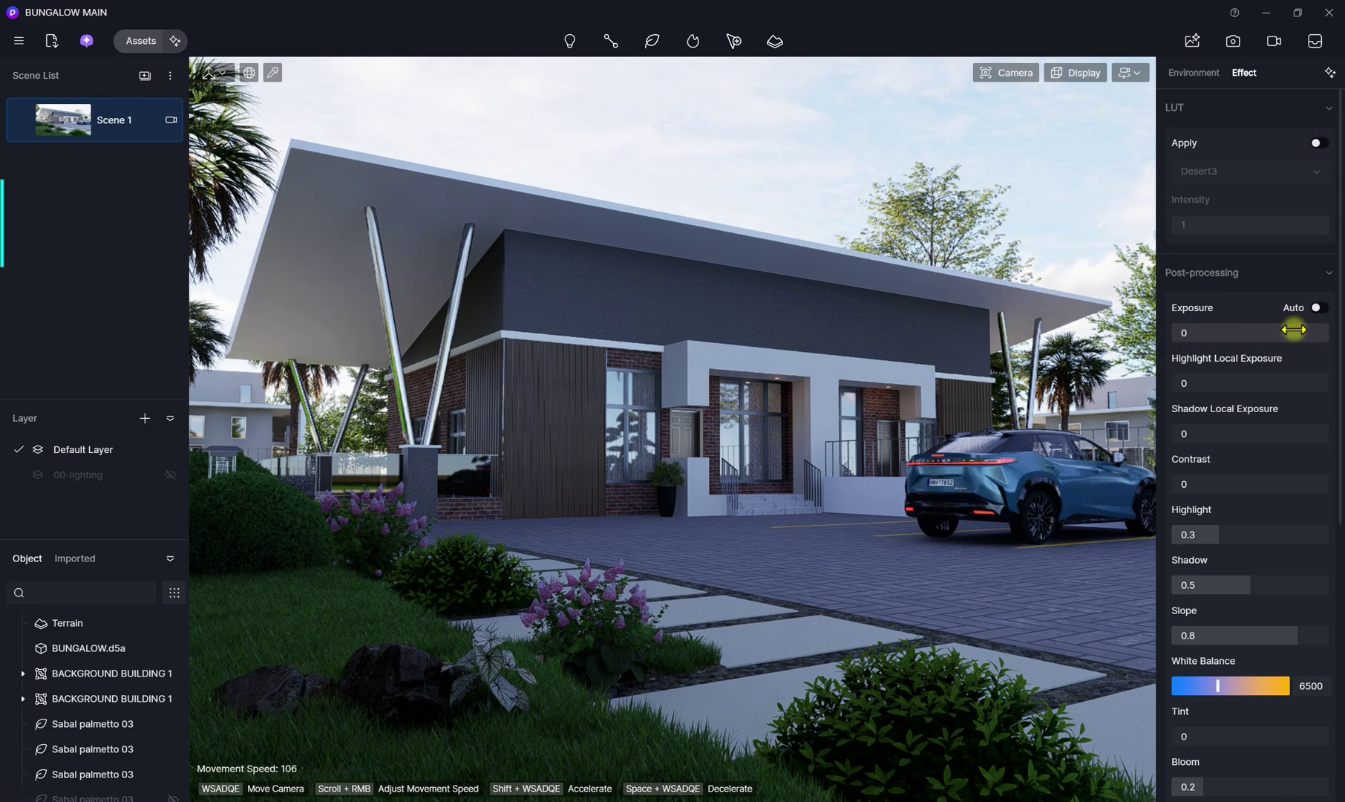
{"action": "left_click_drag", "start_coordinate": [1257, 336], "coordinate": [1249, 339]}
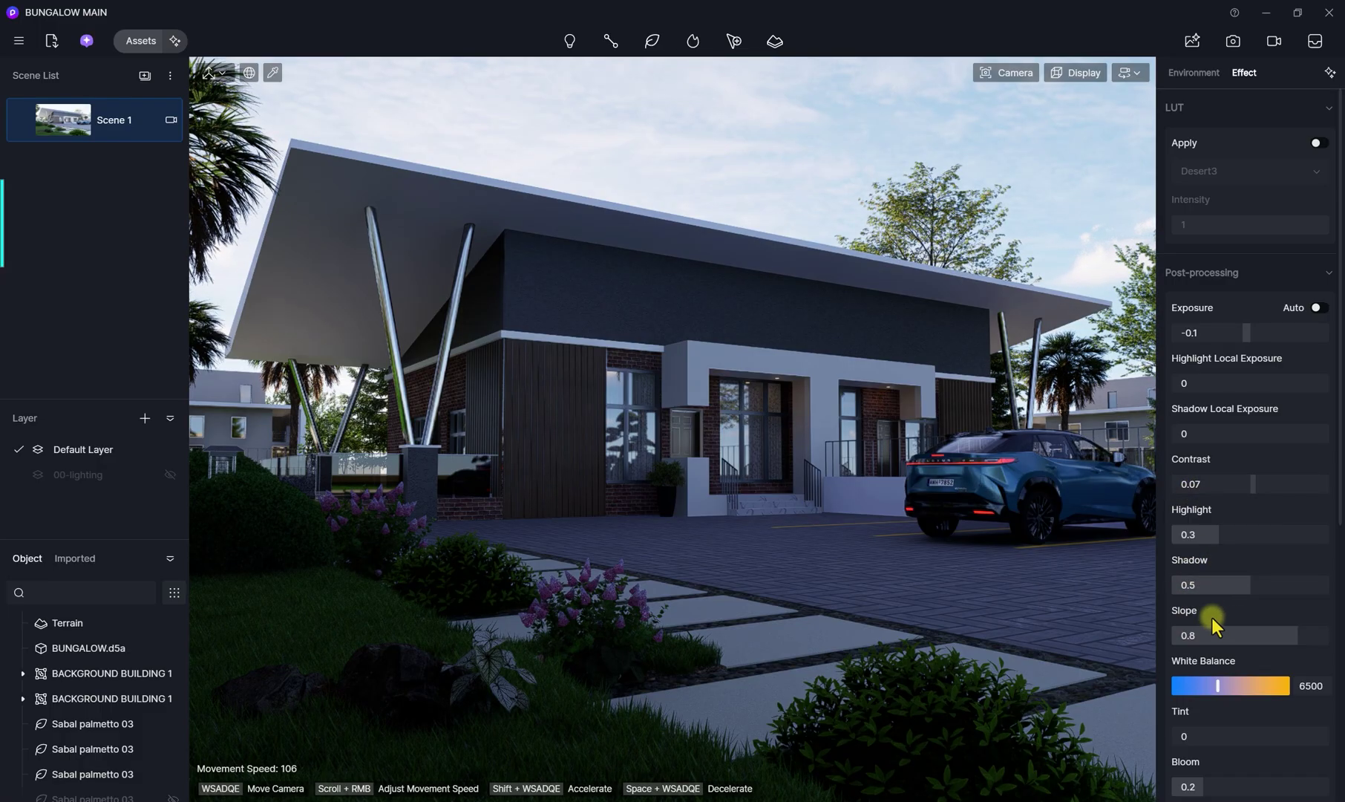
Set White Balance 6800, Tint 0.06, Bloom 0.21, Vignette 0.32 and Saturation 0.04
{"action": "scroll", "coordinate": [1211, 610], "scroll_direction": "down", "scroll_amount": 2}
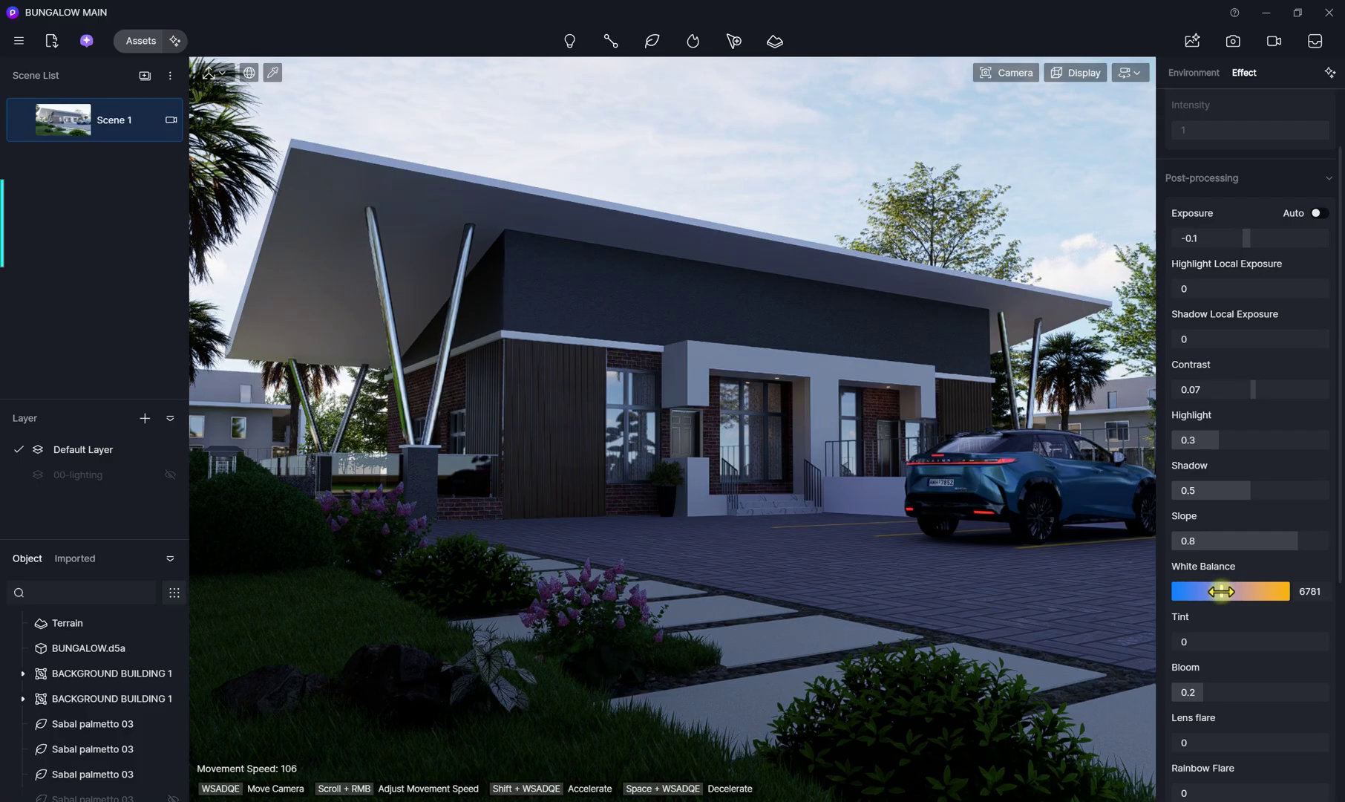
{"action": "left_click_drag", "start_coordinate": [1226, 590], "coordinate": [1222, 590]}
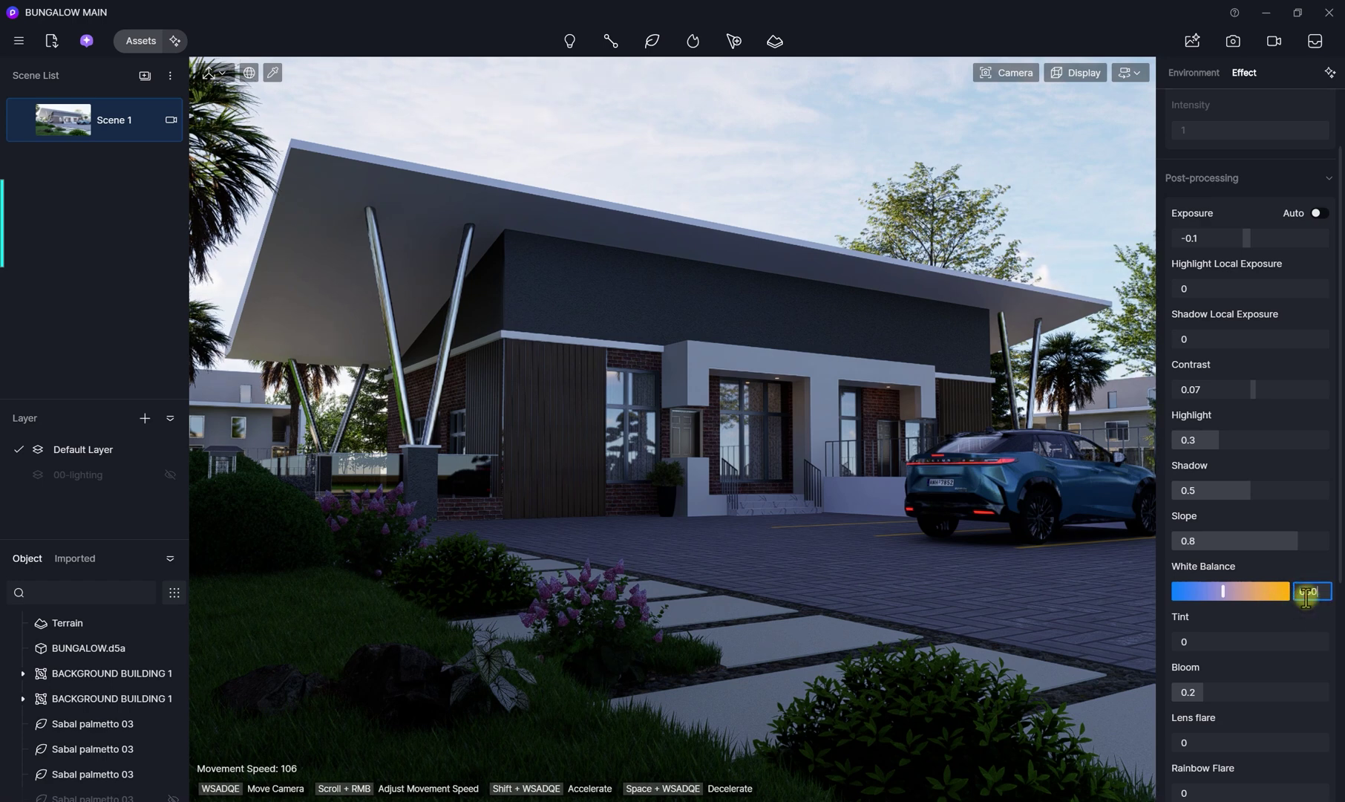
{"action": "type", "text": "6800"}
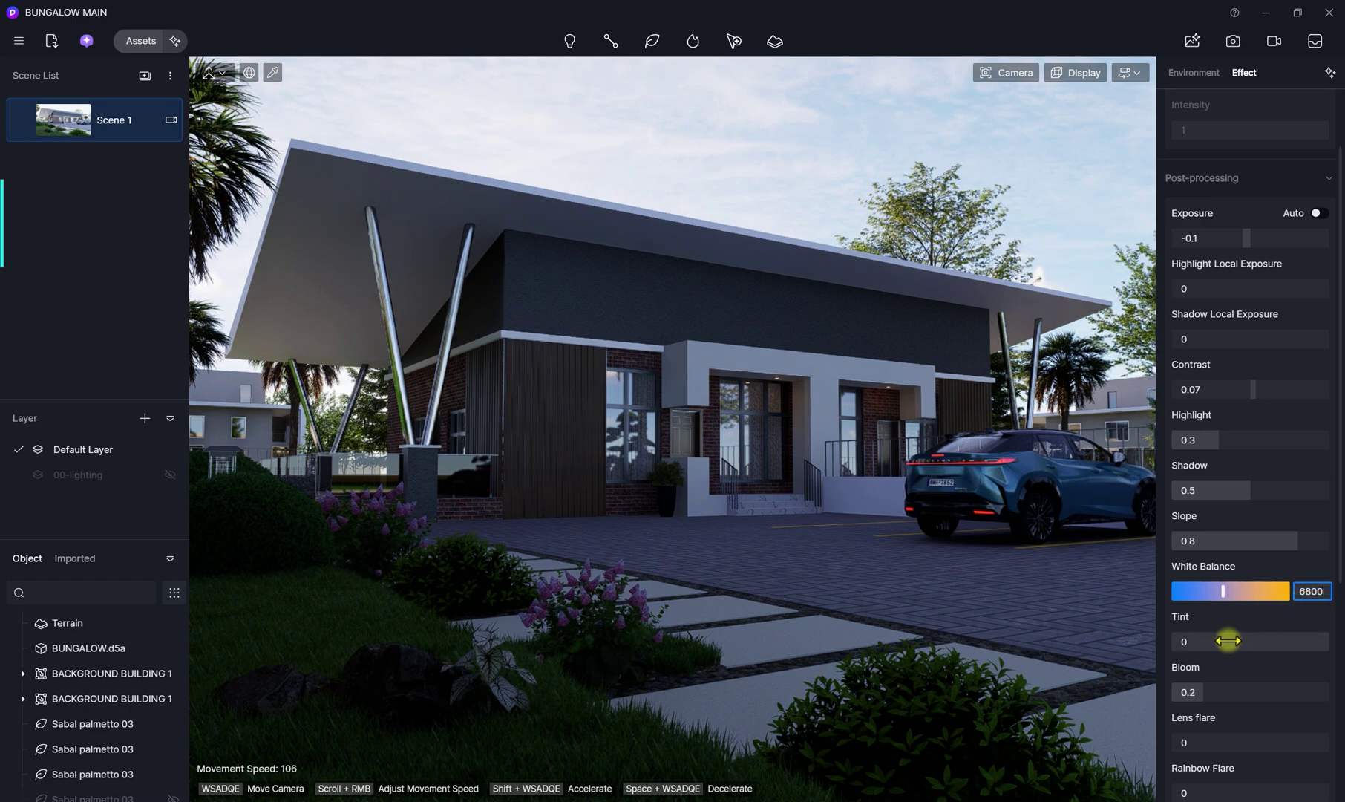
{"action": "left_click", "coordinate": [1179, 643]}
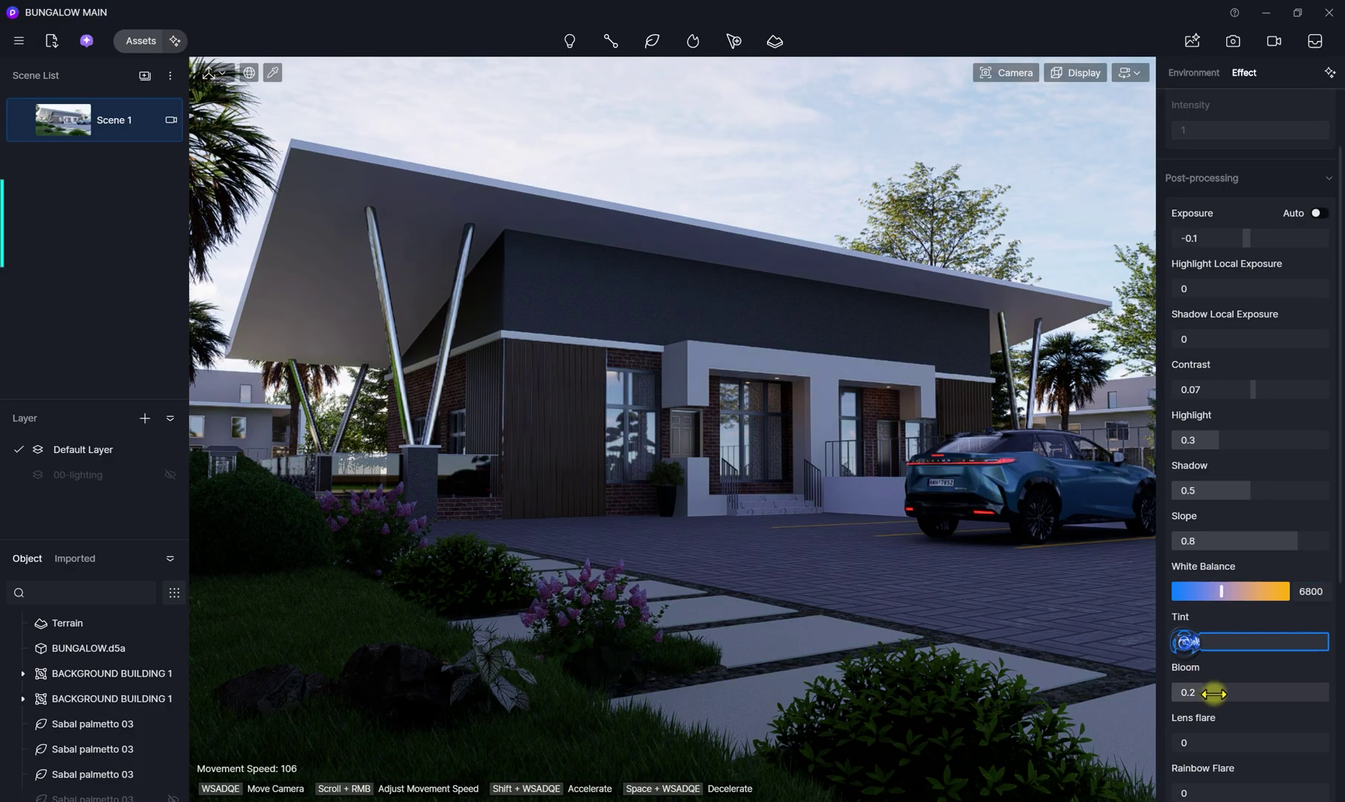
{"action": "scroll", "coordinate": [1214, 694], "scroll_direction": "down", "scroll_amount": 1}
{"action": "scroll", "coordinate": [1213, 694], "scroll_direction": "down", "scroll_amount": 1}
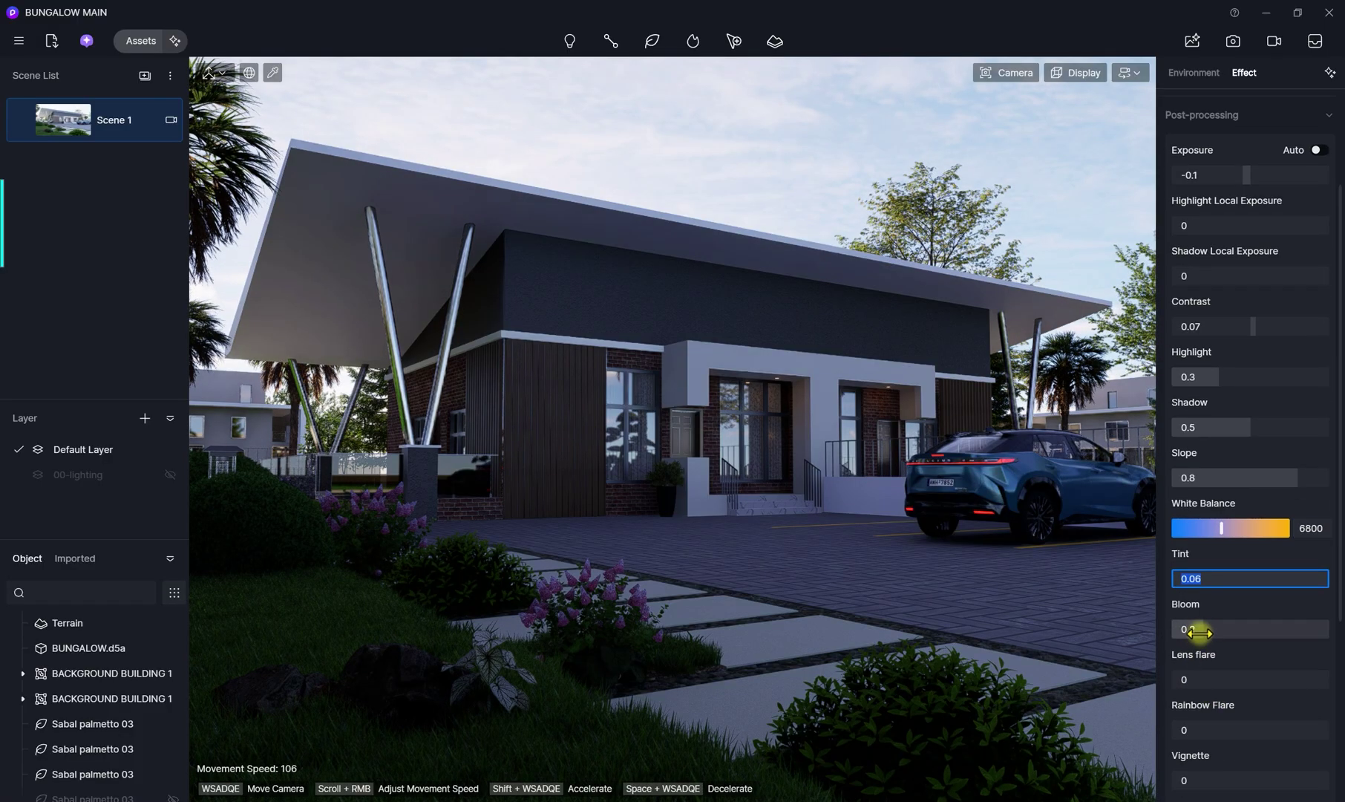
{"action": "left_click_drag", "start_coordinate": [1200, 632], "coordinate": [1210, 650]}
{"action": "scroll", "coordinate": [1227, 679], "scroll_direction": "down", "scroll_amount": 2}
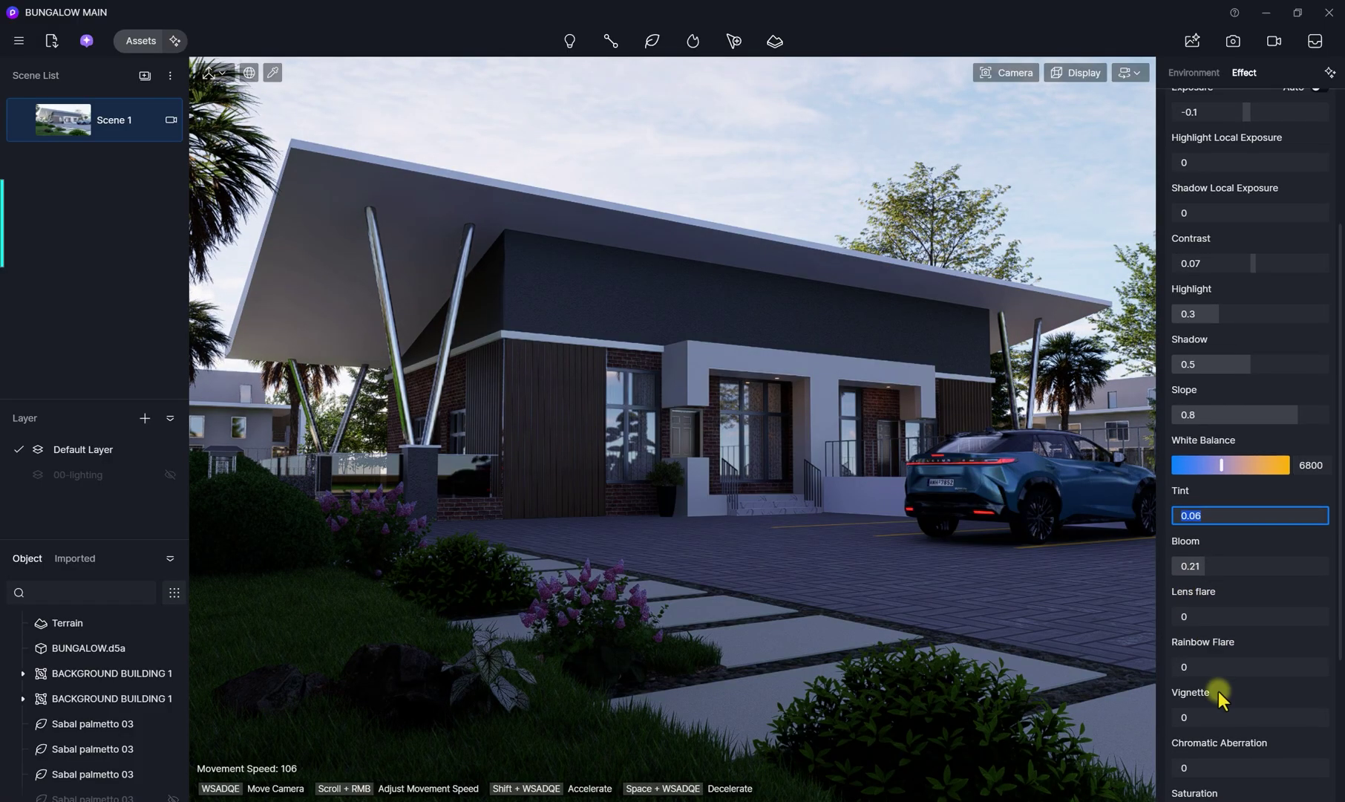
{"action": "scroll", "coordinate": [1171, 717], "scroll_direction": "down", "scroll_amount": 3}
{"action": "left_click_drag", "start_coordinate": [1187, 624], "coordinate": [1230, 629]}
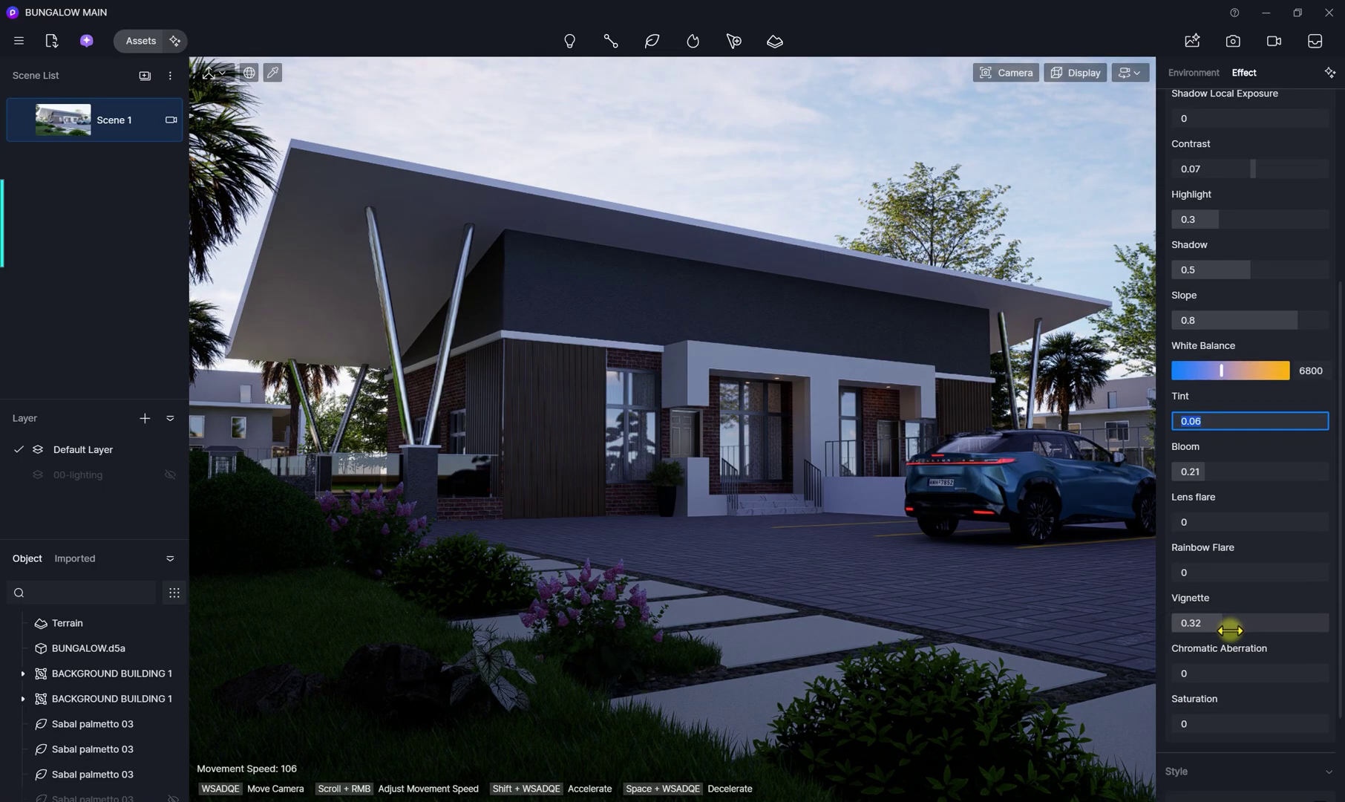
{"action": "scroll", "coordinate": [1188, 720], "scroll_direction": "down", "scroll_amount": 3}
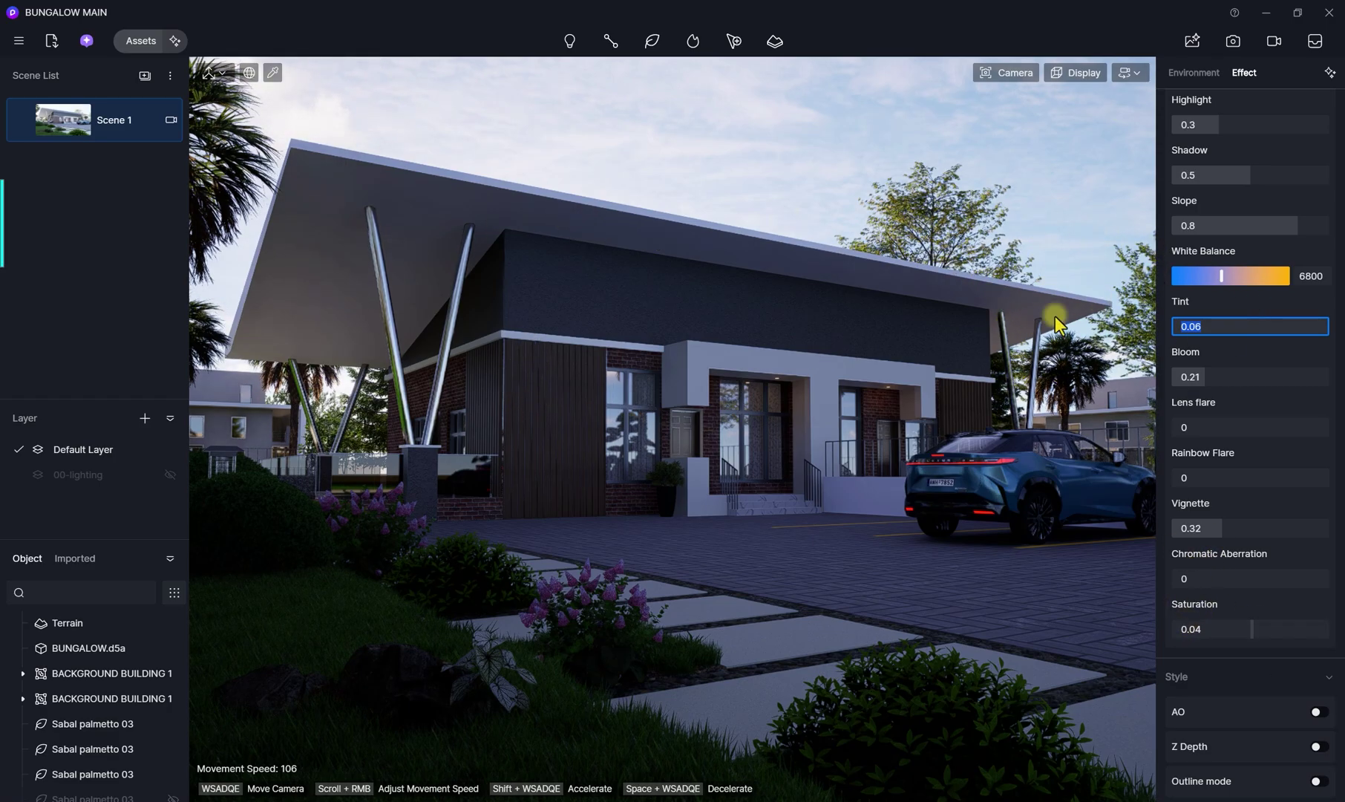
{"action": "left_click", "coordinate": [1194, 73]}
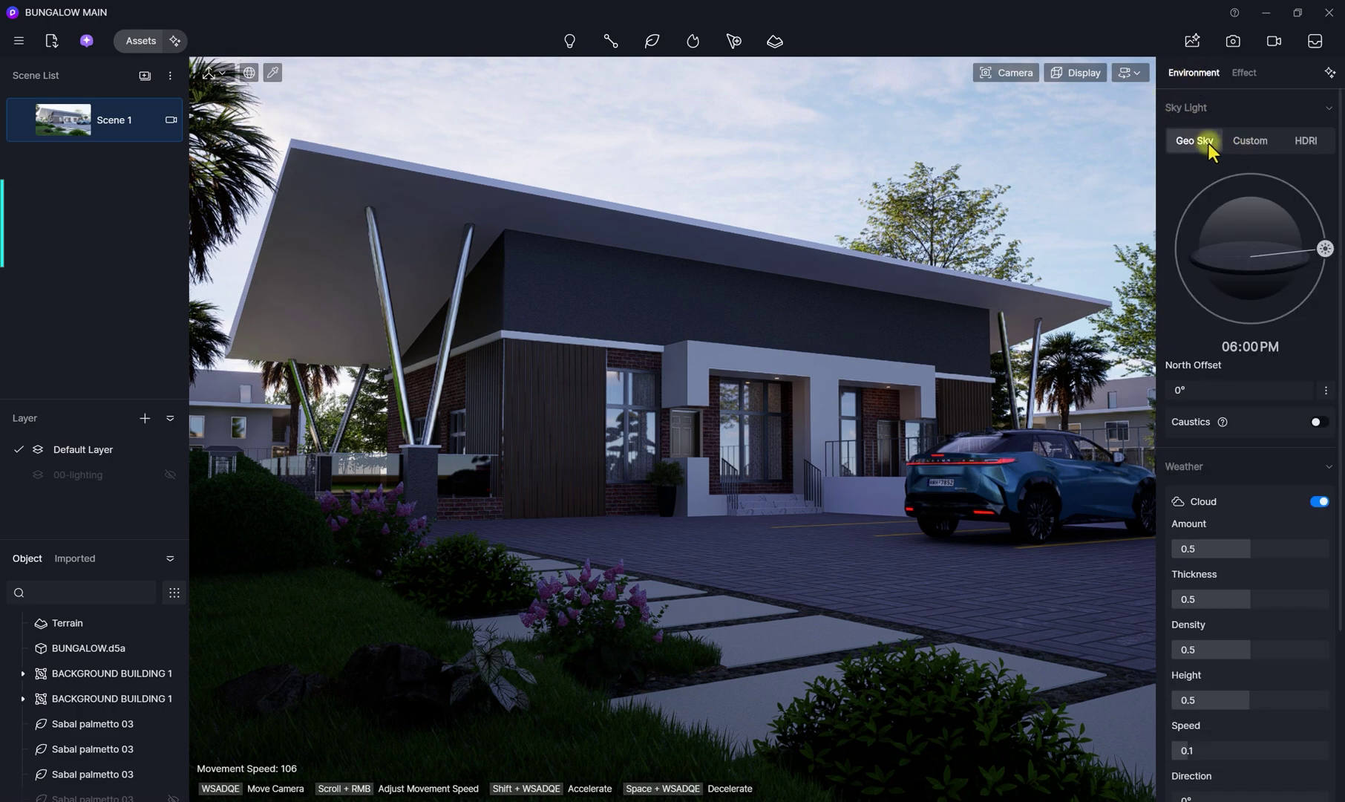
Switch Sky Light to Custom daytime: Sunlight Intensity 0.8, Sun Disk Radius 6.8, Altitude 25.6
{"action": "left_click", "coordinate": [1250, 142]}
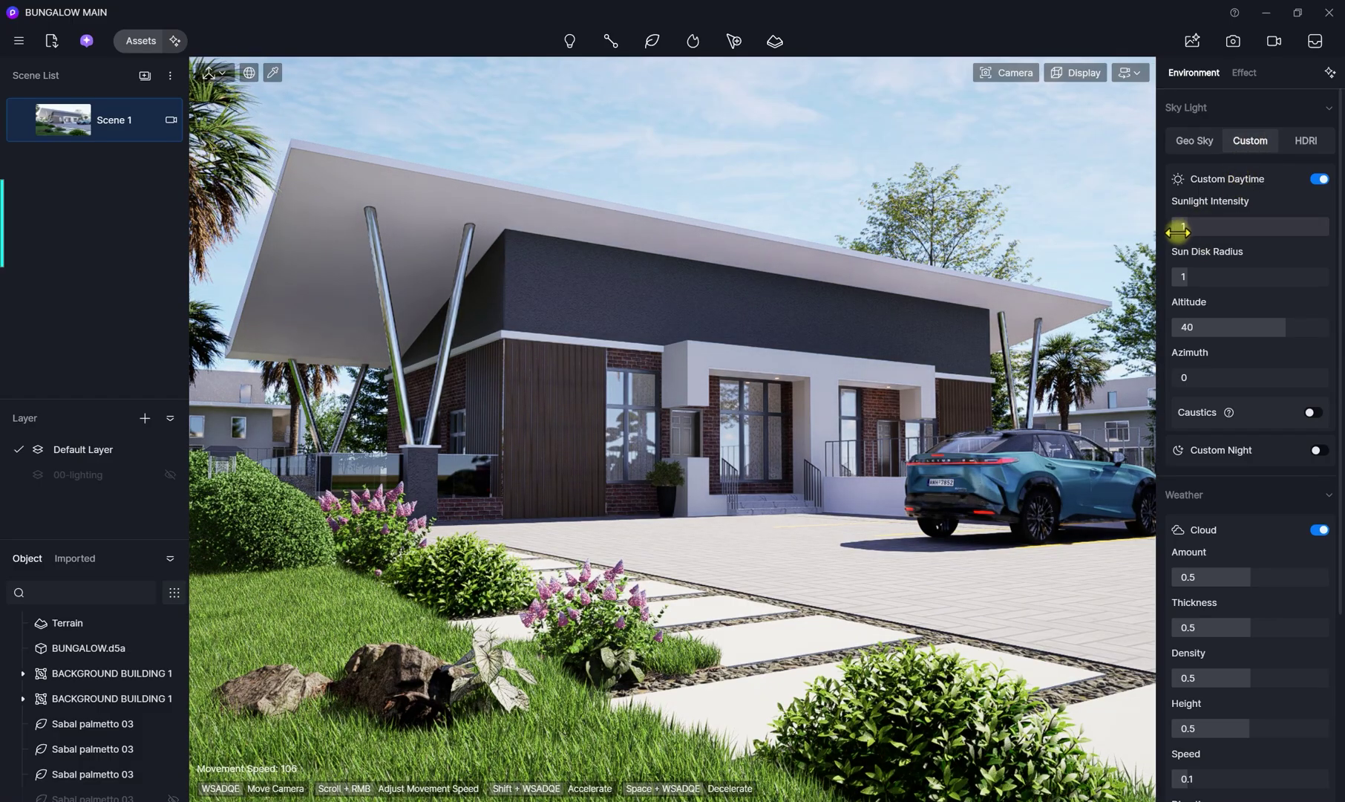
{"action": "left_click_drag", "start_coordinate": [1189, 230], "coordinate": [1187, 231]}
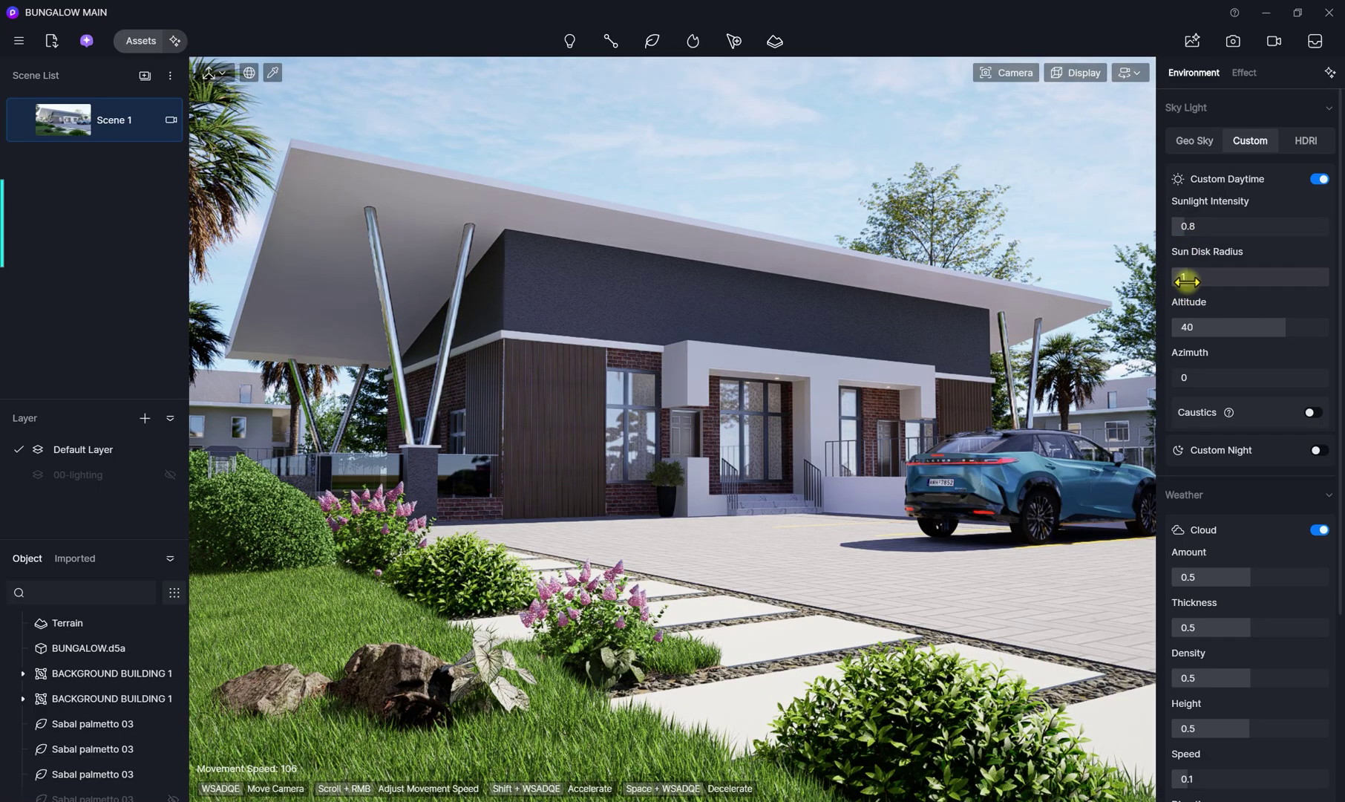
{"action": "left_click_drag", "start_coordinate": [1187, 281], "coordinate": [1289, 281]}
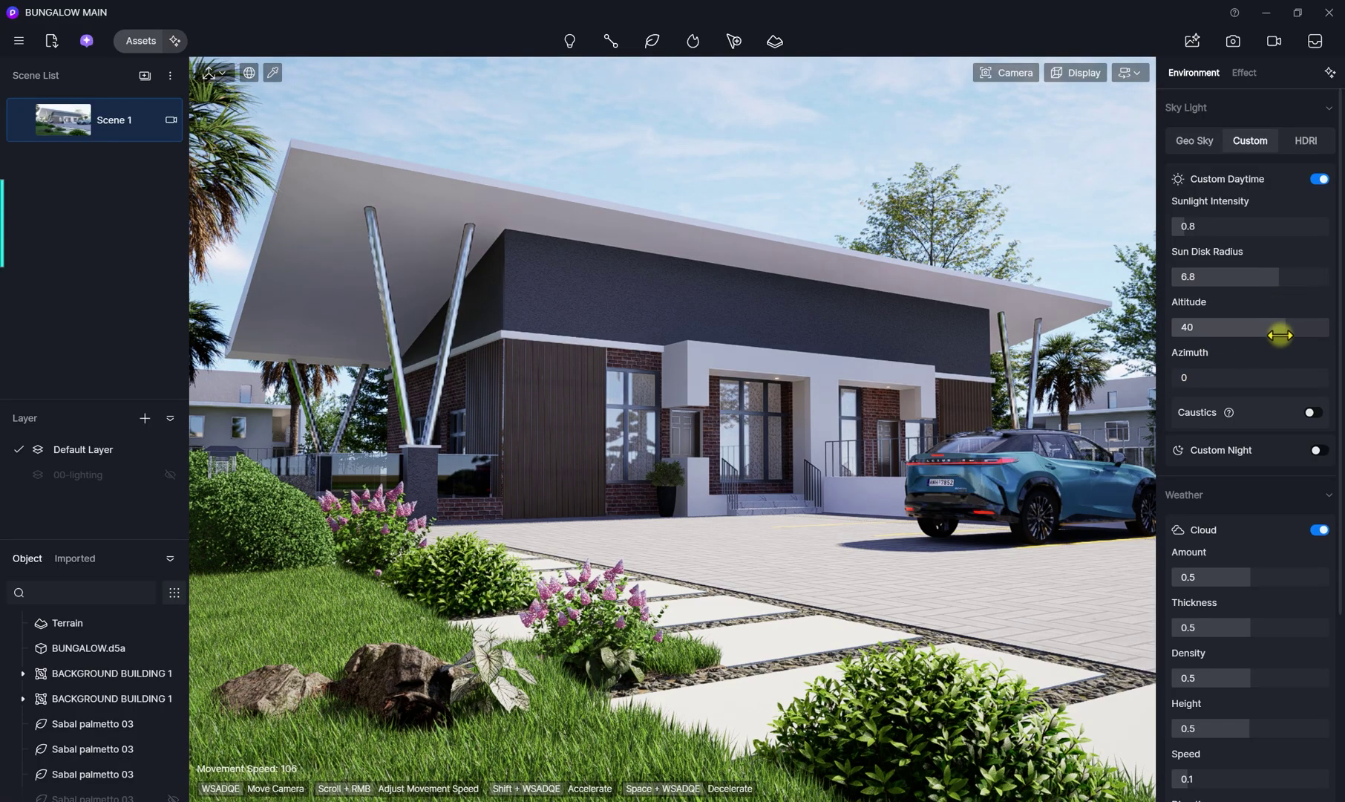
{"action": "left_click_drag", "start_coordinate": [1282, 333], "coordinate": [1269, 337]}
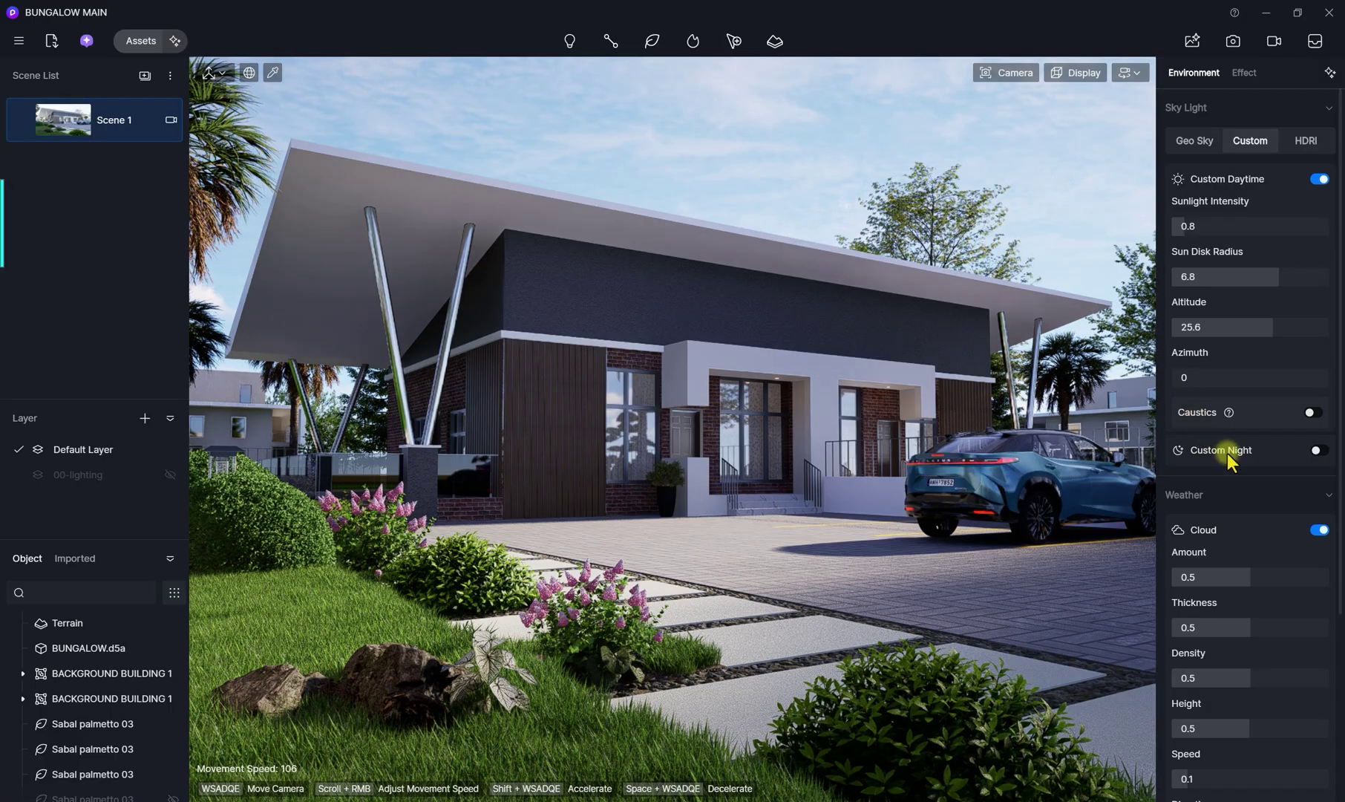
Raise the cloud amount to 0.77 and switch on wind at Strength 1 in Weather
{"action": "scroll", "coordinate": [1279, 588], "scroll_direction": "down", "scroll_amount": 1}
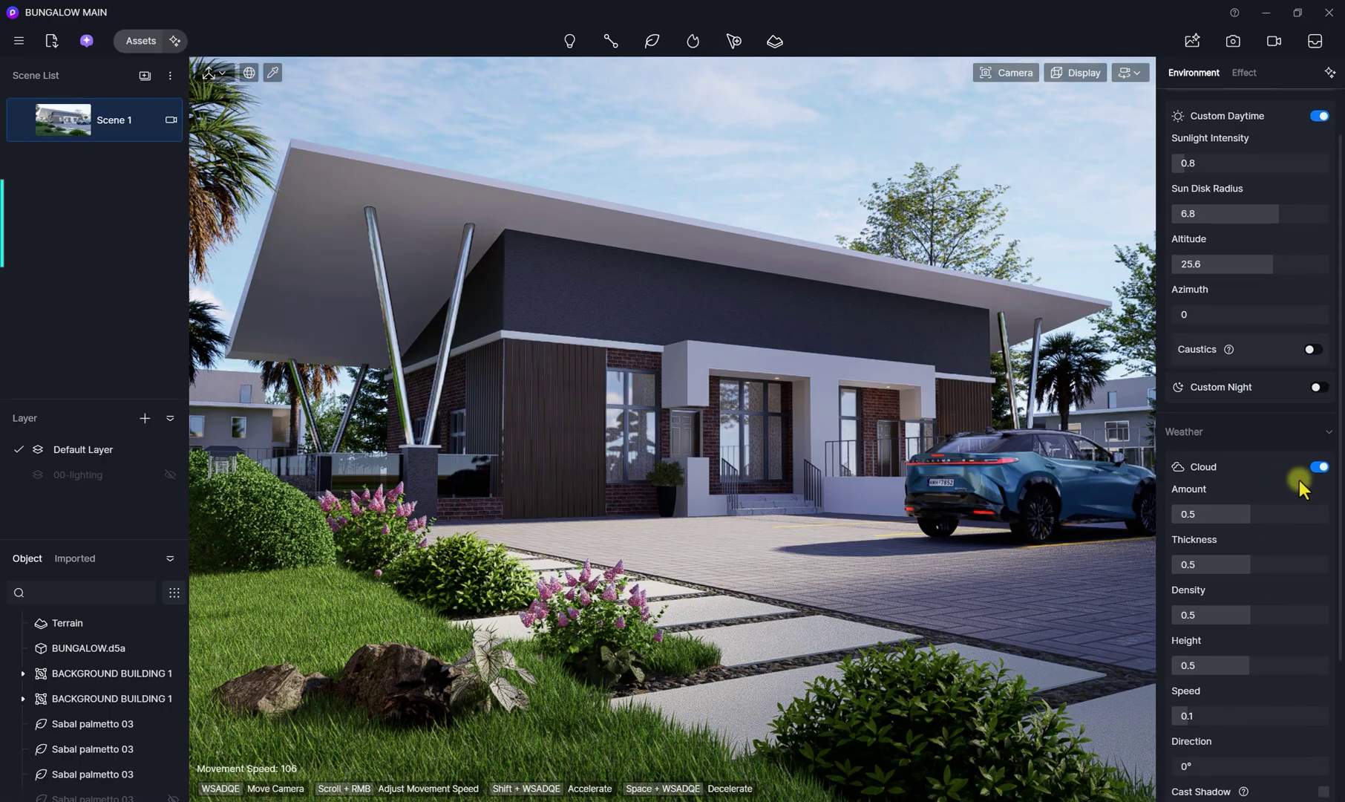
{"action": "left_click_drag", "start_coordinate": [1242, 515], "coordinate": [1296, 513]}
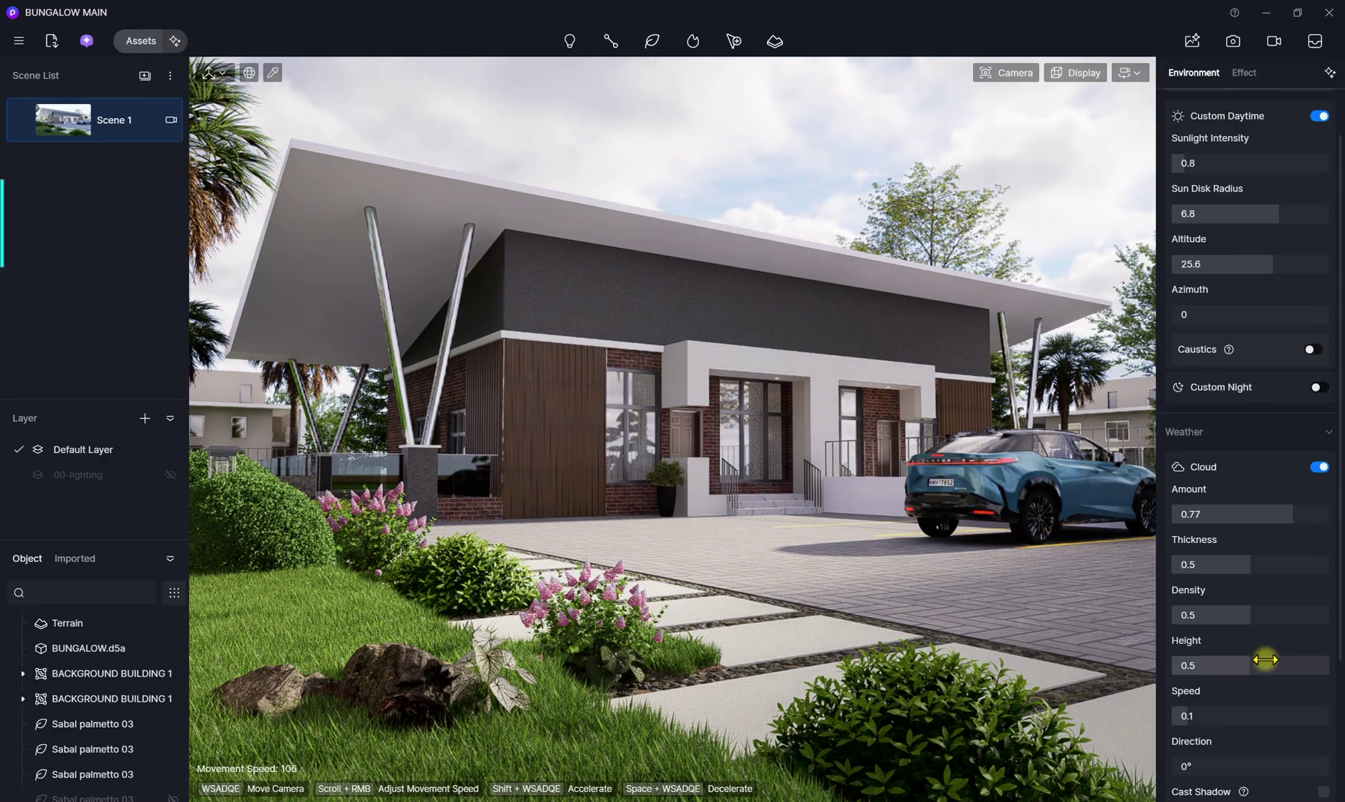
{"action": "scroll", "coordinate": [1188, 625], "scroll_direction": "down", "scroll_amount": 1}
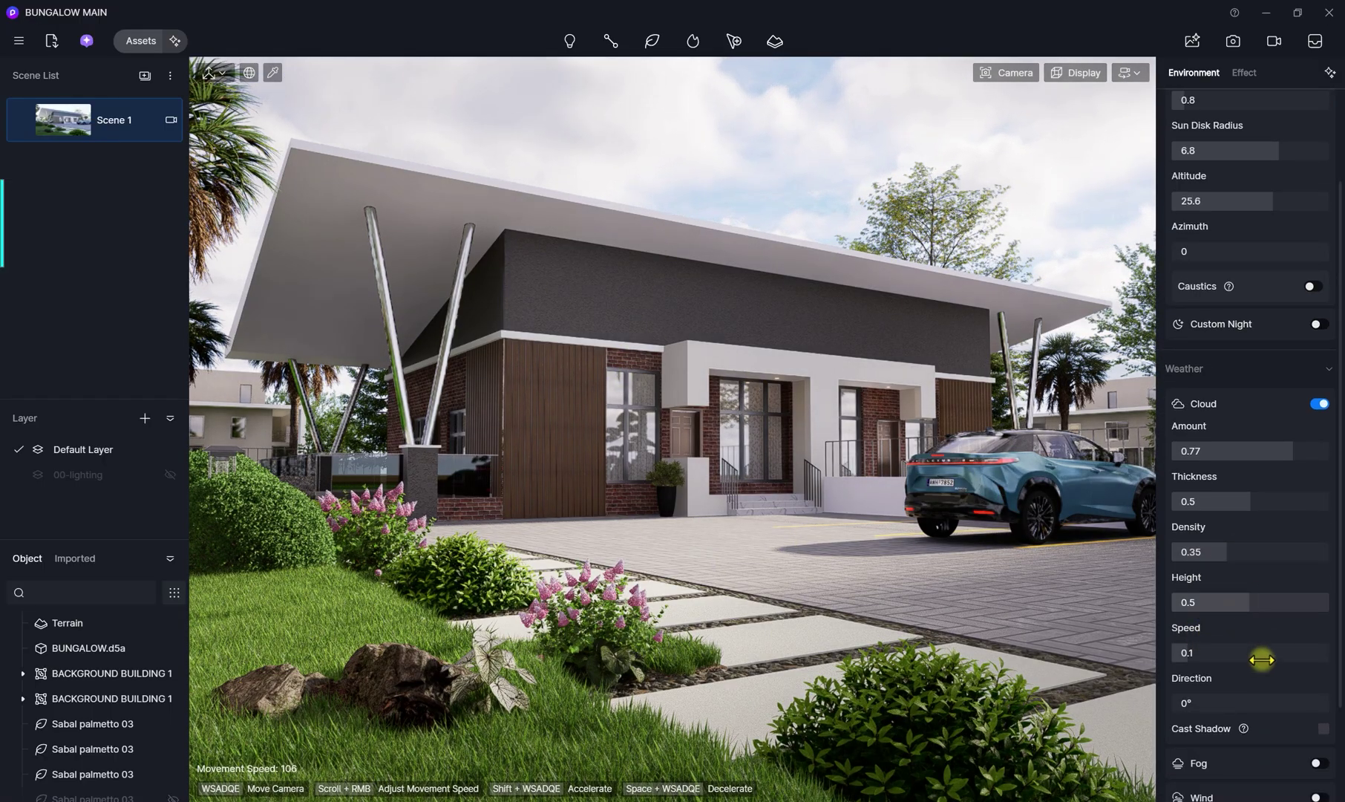
{"action": "scroll", "coordinate": [1257, 662], "scroll_direction": "down", "scroll_amount": 2}
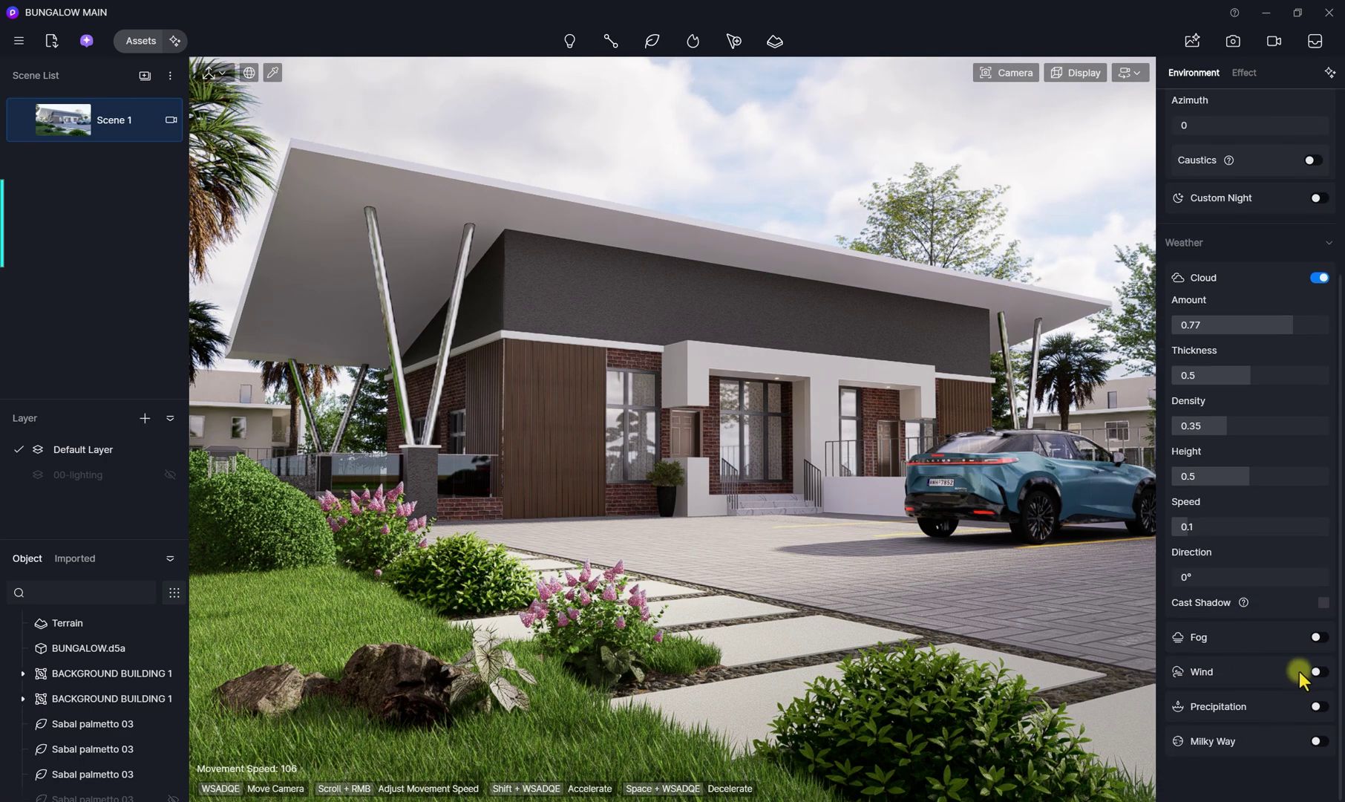
{"action": "left_click", "coordinate": [1318, 672]}
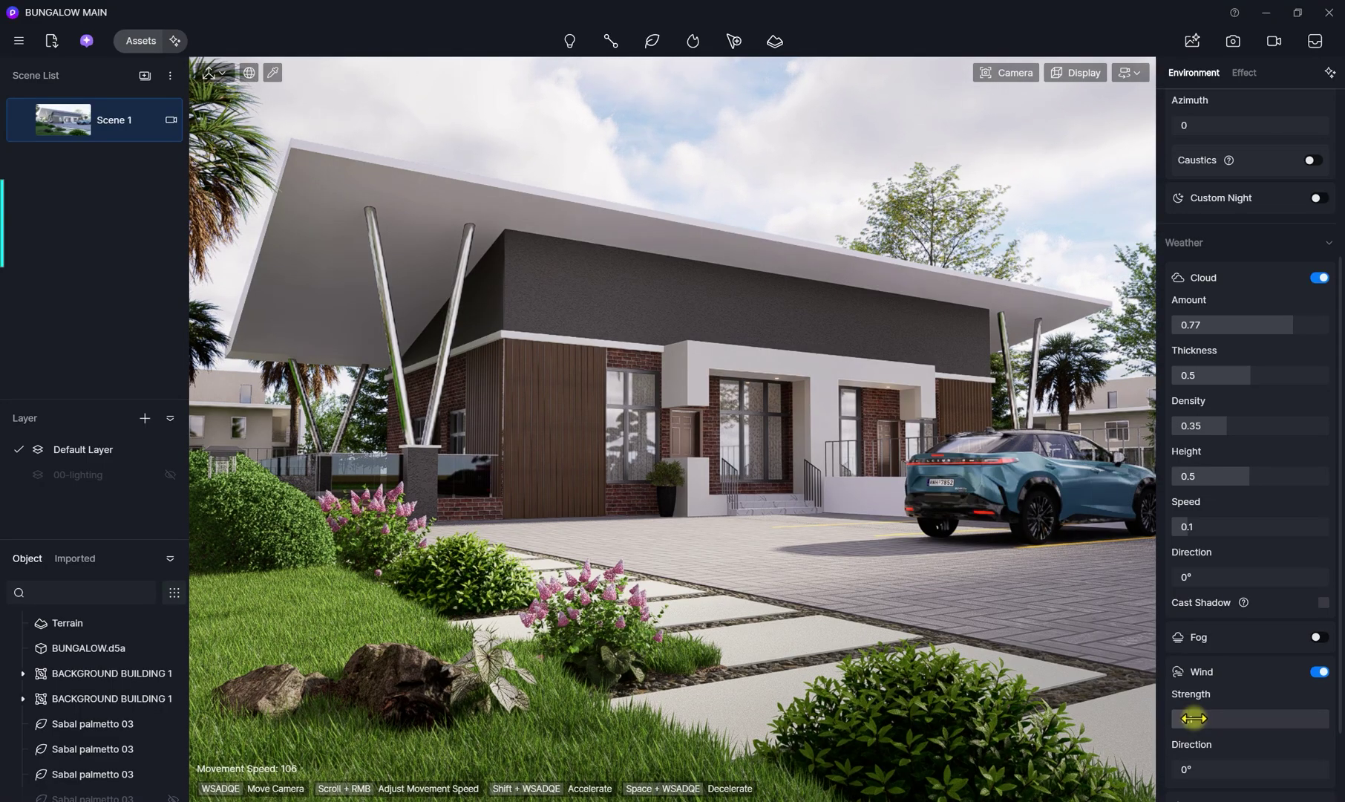
{"action": "scroll", "coordinate": [1239, 702], "scroll_direction": "down", "scroll_amount": 2}
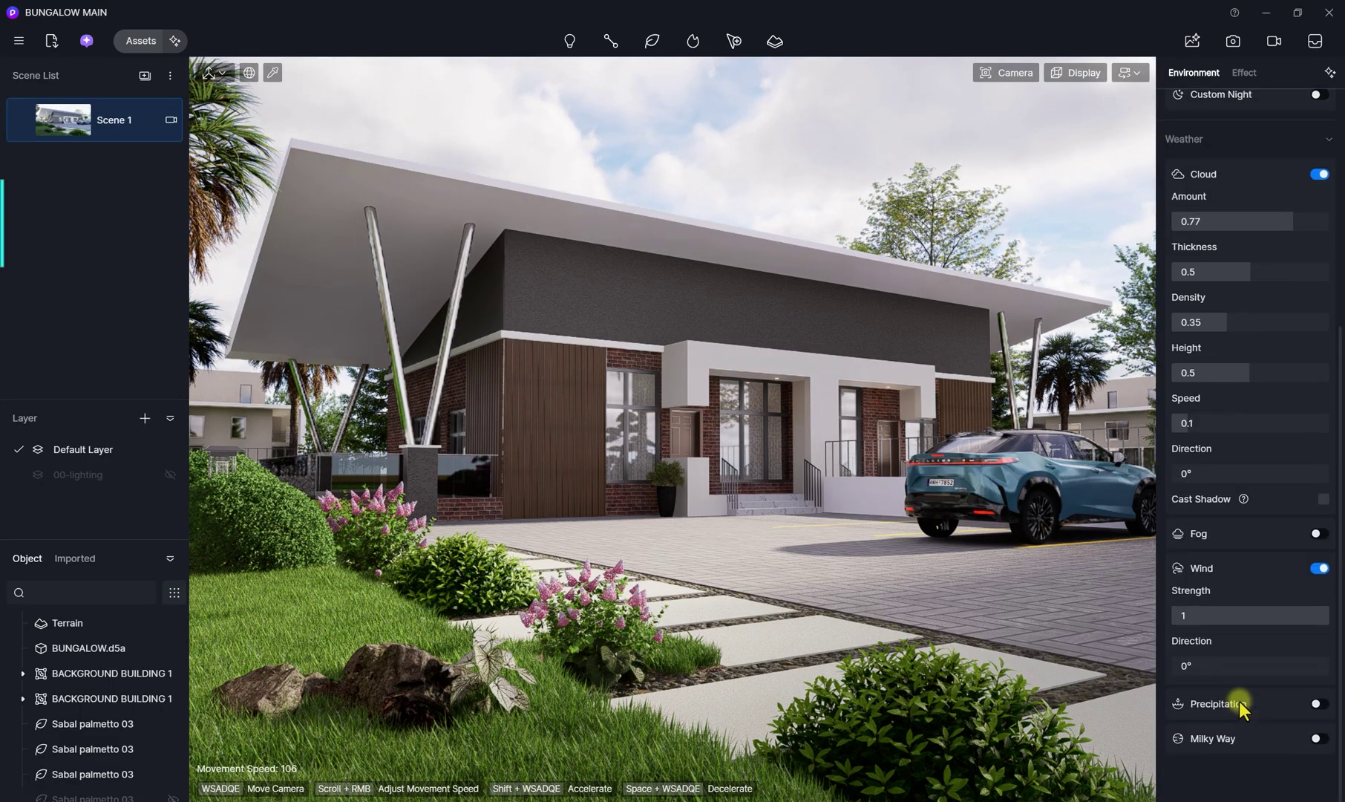
{"action": "scroll", "coordinate": [1240, 704], "scroll_direction": "up", "scroll_amount": 3}
{"action": "scroll", "coordinate": [1244, 686], "scroll_direction": "down", "scroll_amount": 1}
{"action": "scroll", "coordinate": [1250, 679], "scroll_direction": "down", "scroll_amount": 3}
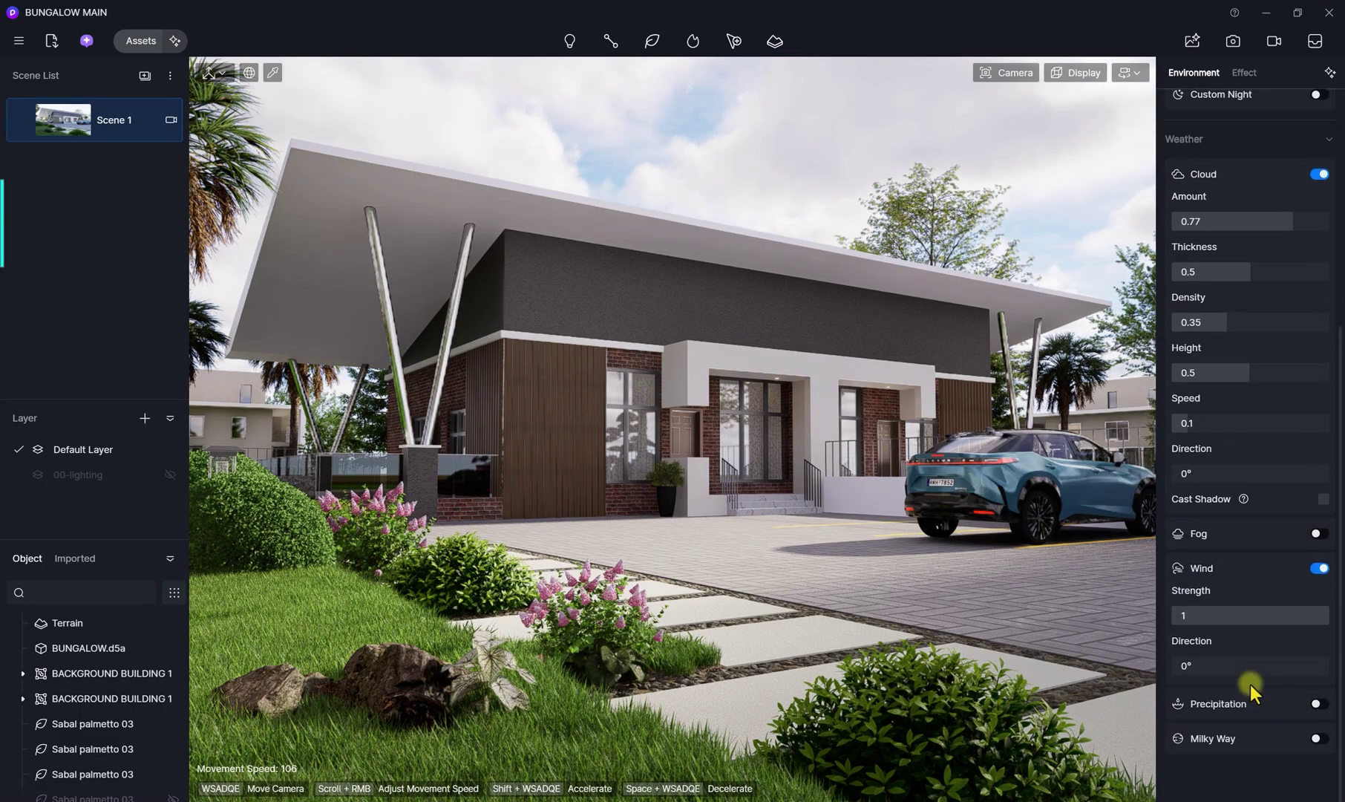
{"action": "scroll", "coordinate": [1246, 688], "scroll_direction": "up", "scroll_amount": 4}
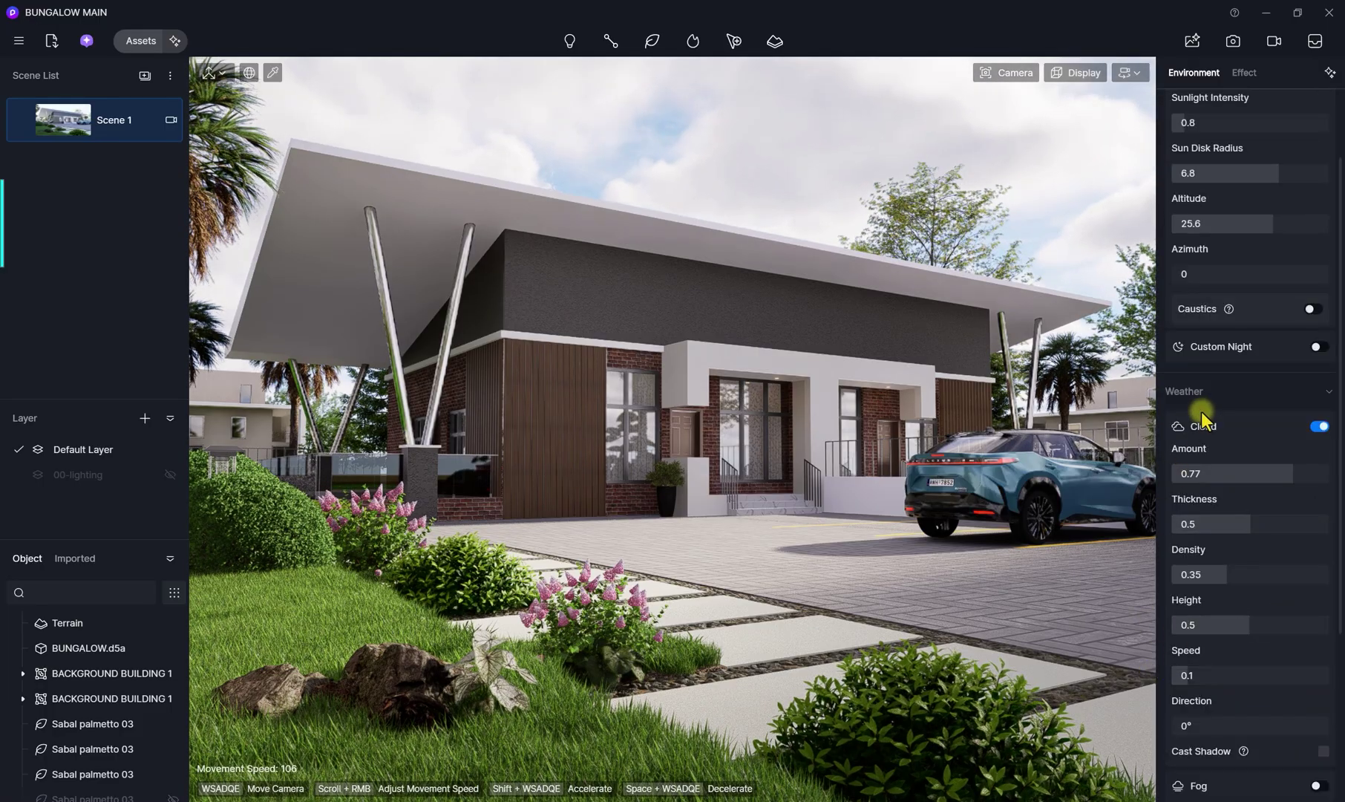
{"action": "scroll", "coordinate": [1206, 412], "scroll_direction": "up", "scroll_amount": 1}
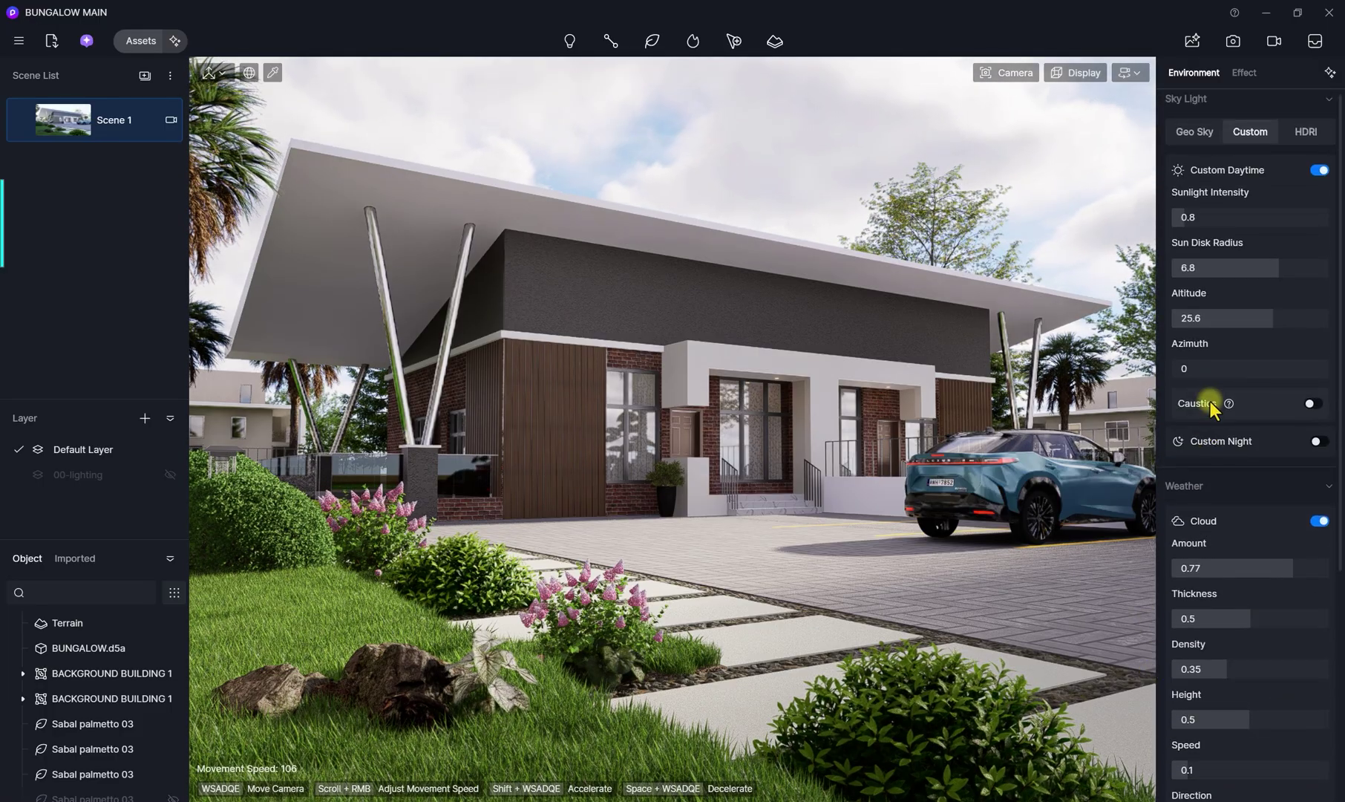
Refresh the Scene 1 view and rotate the sun Azimuth to 34.2
{"action": "left_click", "coordinate": [23, 121]}
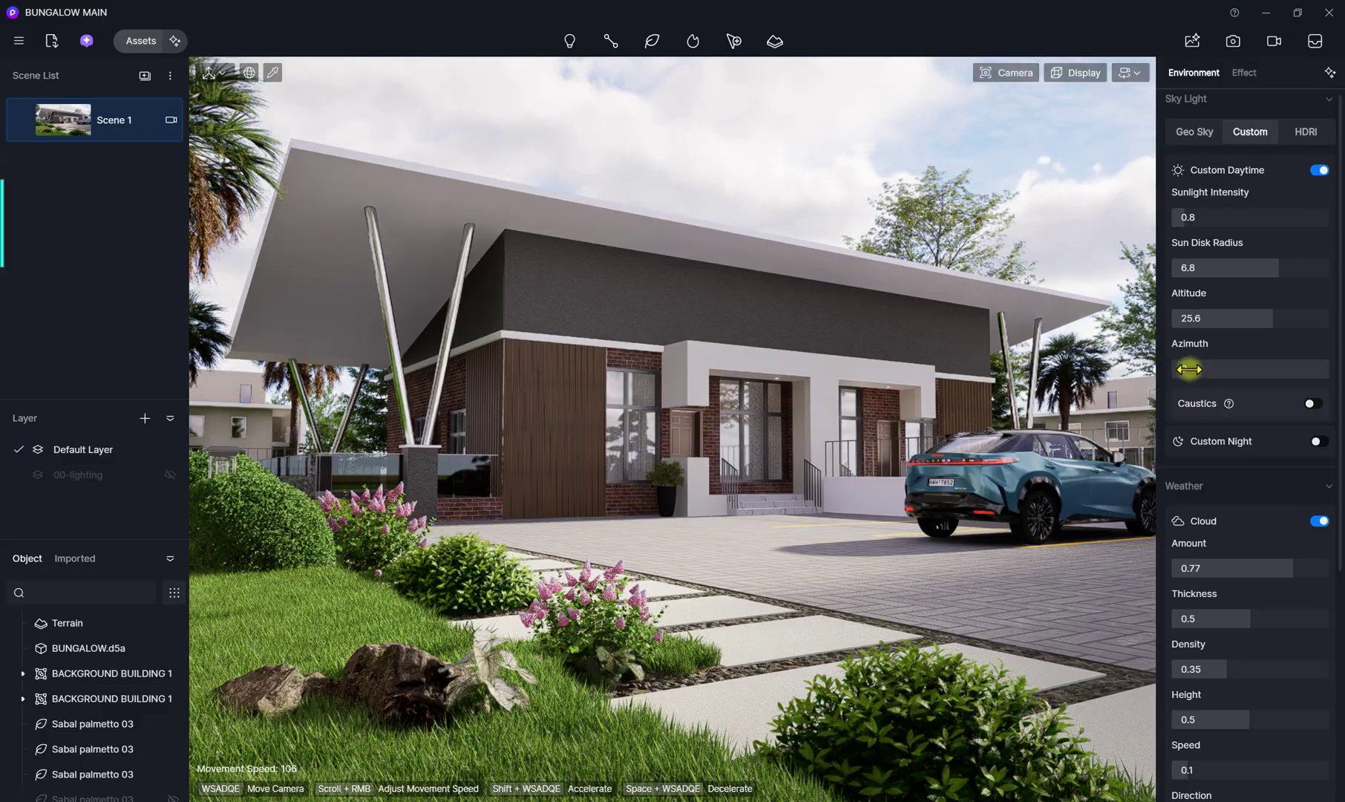
{"action": "left_click_drag", "start_coordinate": [1189, 369], "coordinate": [1244, 381]}
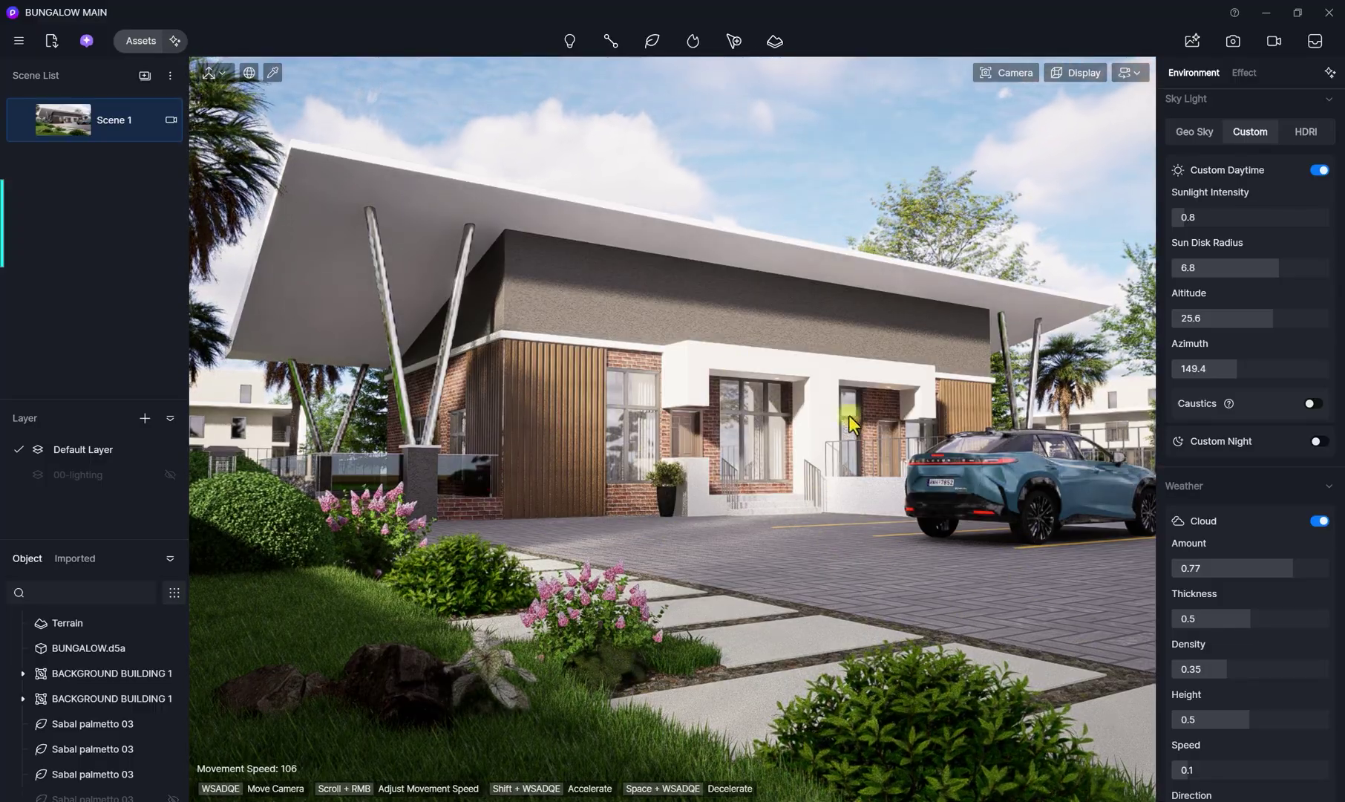
{"action": "left_click_drag", "start_coordinate": [1234, 369], "coordinate": [1188, 377]}
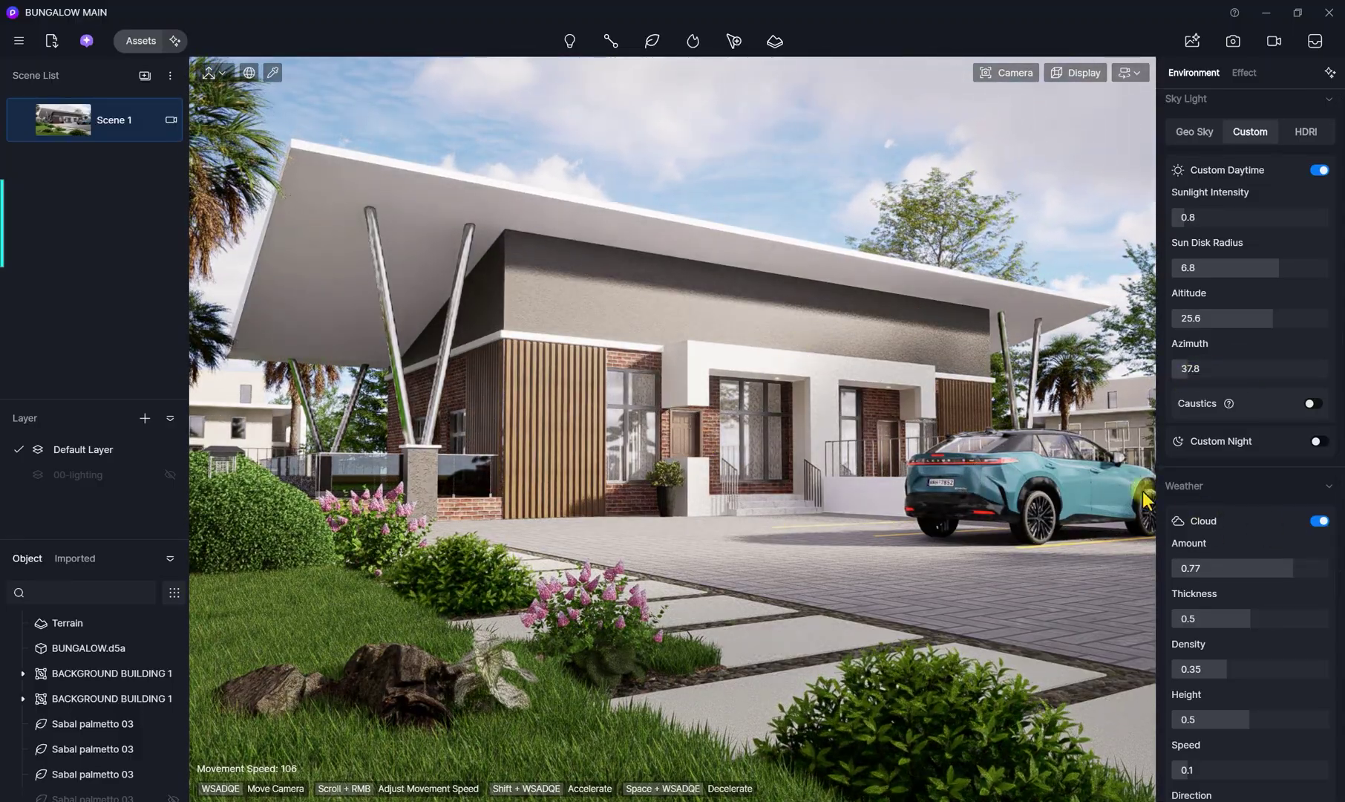
{"action": "left_click_drag", "start_coordinate": [1177, 363], "coordinate": [1186, 375]}
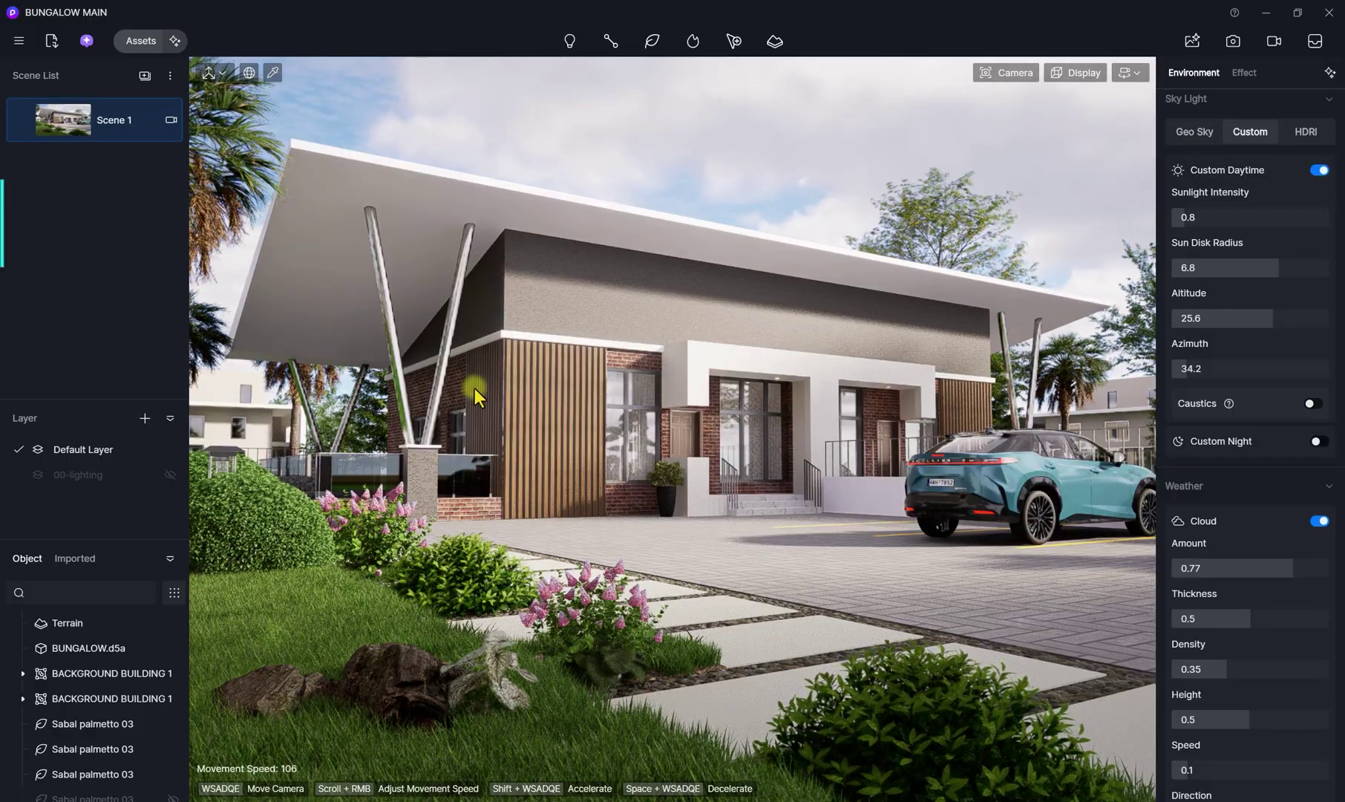
Switch to Fly navigation and move to a near top-down view of the site
{"action": "right_click_drag", "start_coordinate": [643, 499], "coordinate": [784, 342]}
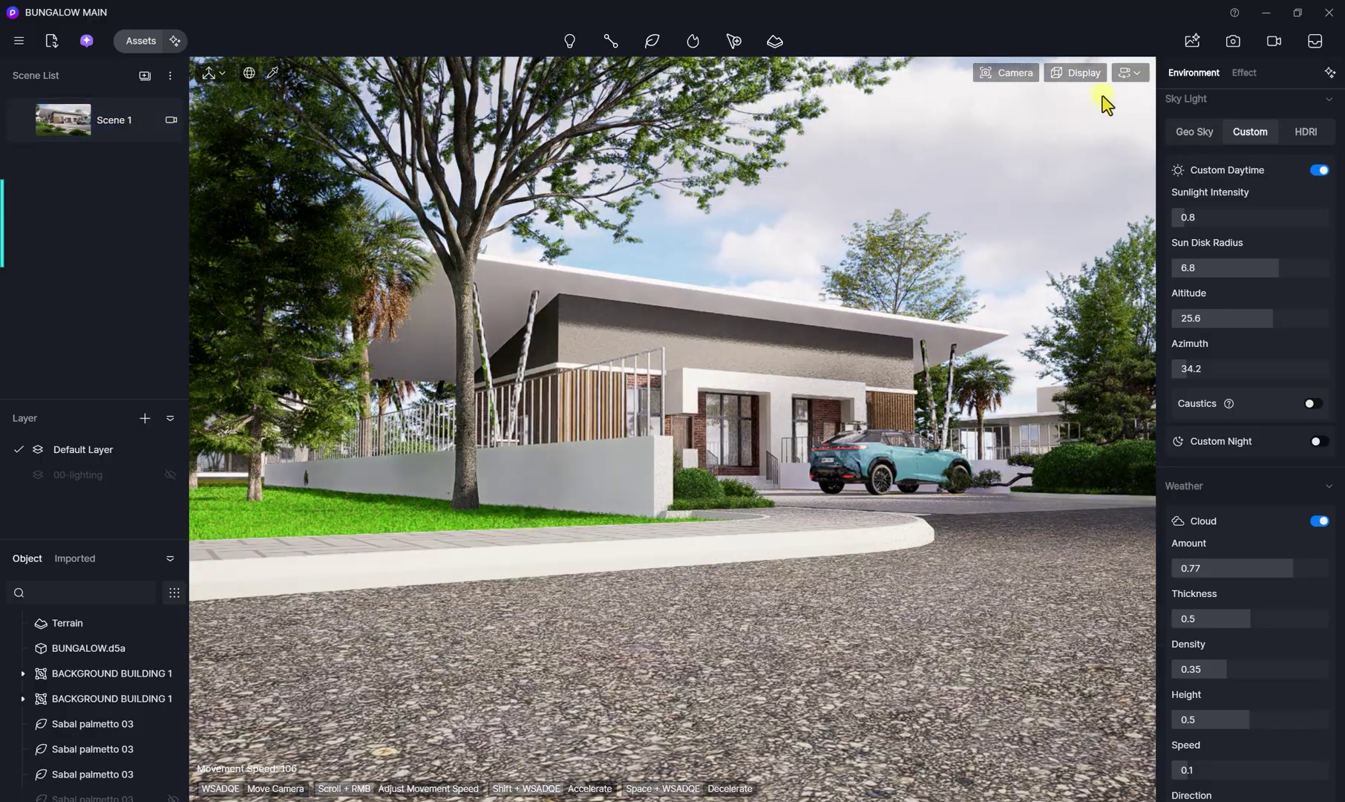
{"action": "left_click", "coordinate": [1128, 72]}
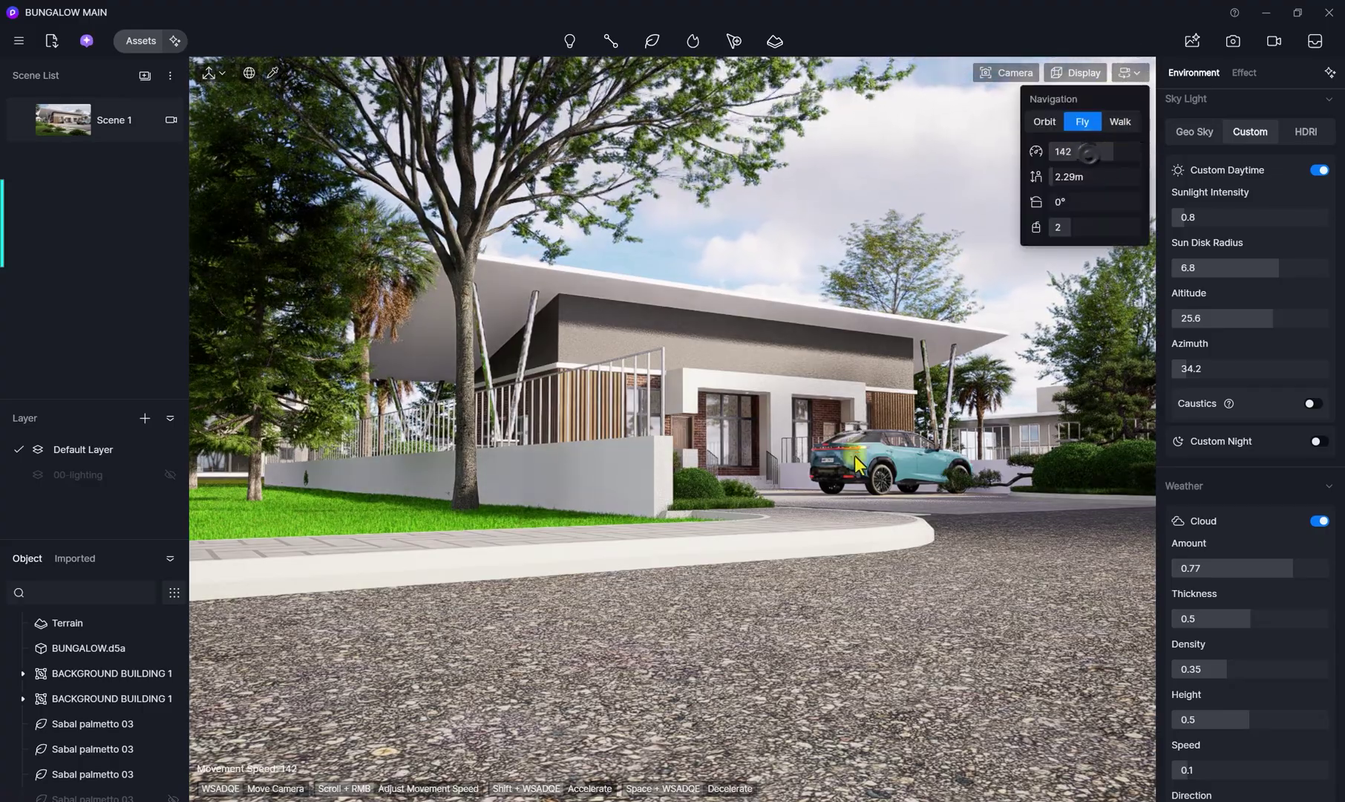
{"action": "right_click_drag", "start_coordinate": [854, 334], "coordinate": [786, 669]}
{"action": "scroll", "coordinate": [647, 610], "scroll_direction": "up", "scroll_amount": 3}
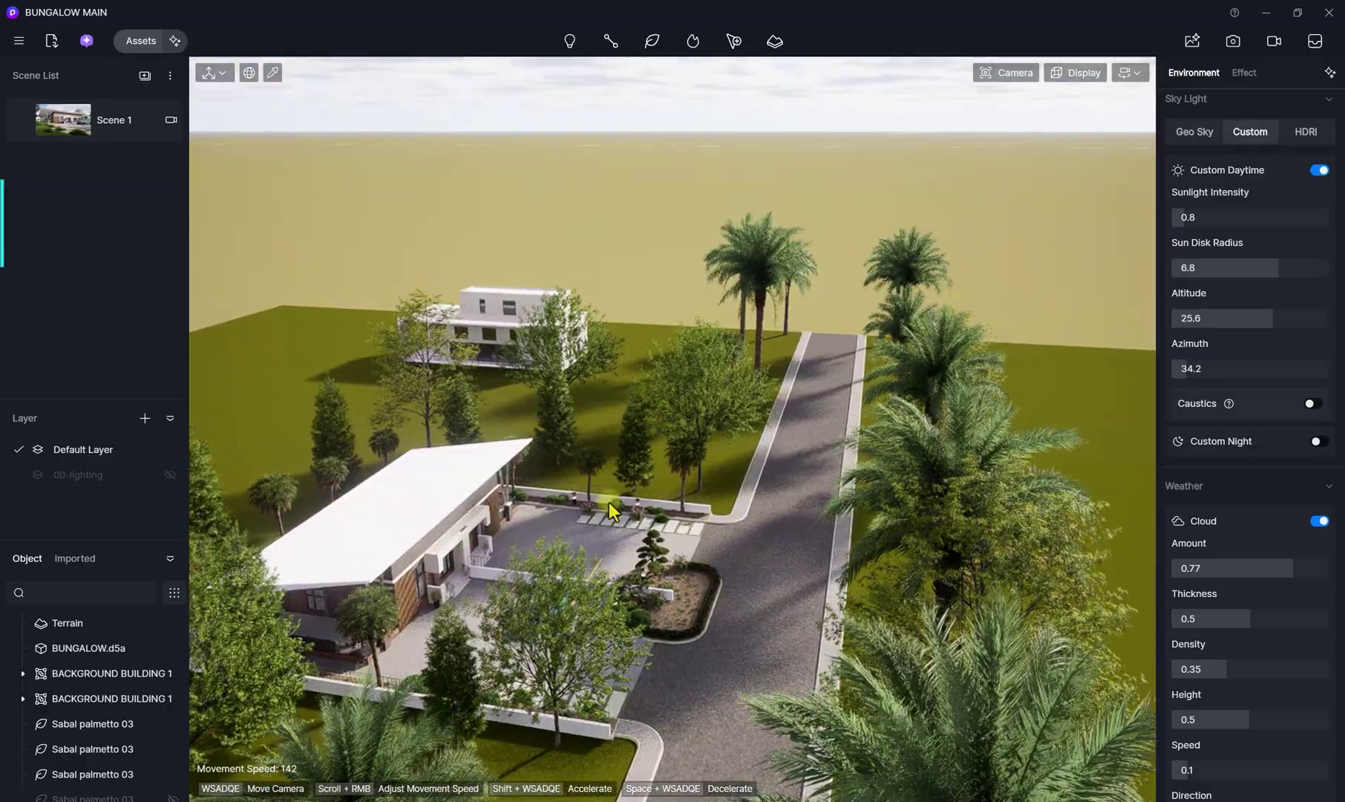
{"action": "right_click_drag", "start_coordinate": [516, 521], "coordinate": [945, 337]}
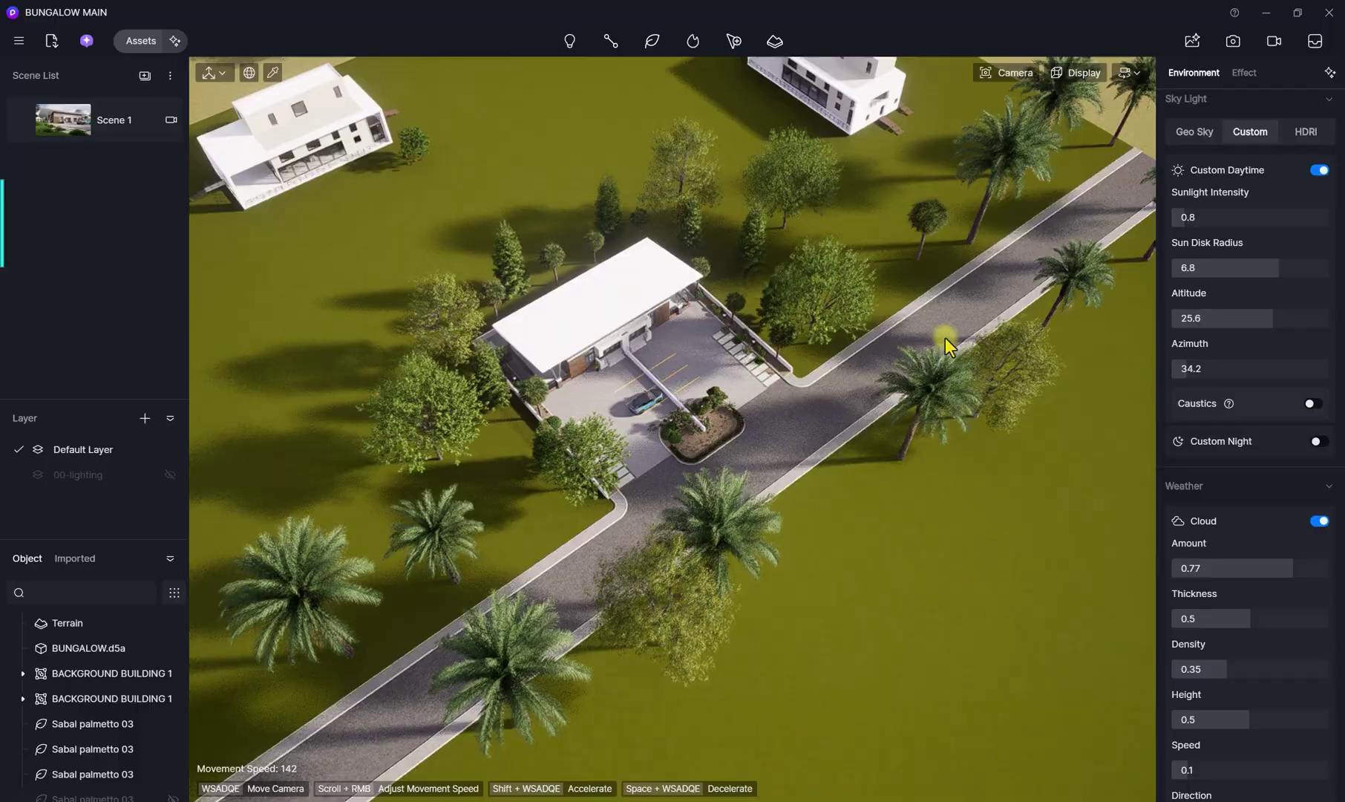
Select the Fagus grandifolia 03 tree by the road and nudge it slightly along the road
{"action": "left_click", "coordinate": [1009, 380]}
{"action": "left_click", "coordinate": [997, 390]}
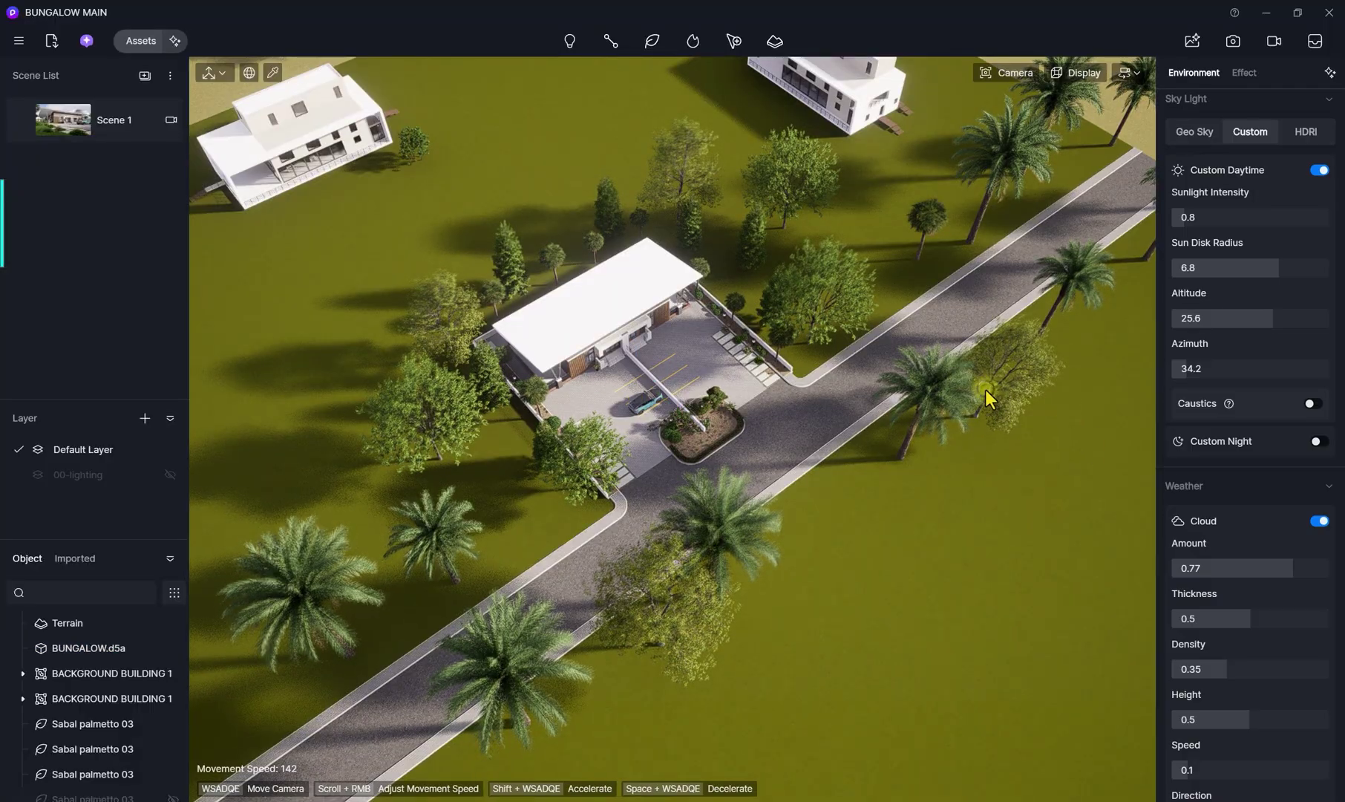
{"action": "left_click", "coordinate": [984, 389]}
{"action": "left_click_drag", "start_coordinate": [948, 463], "coordinate": [951, 454]}
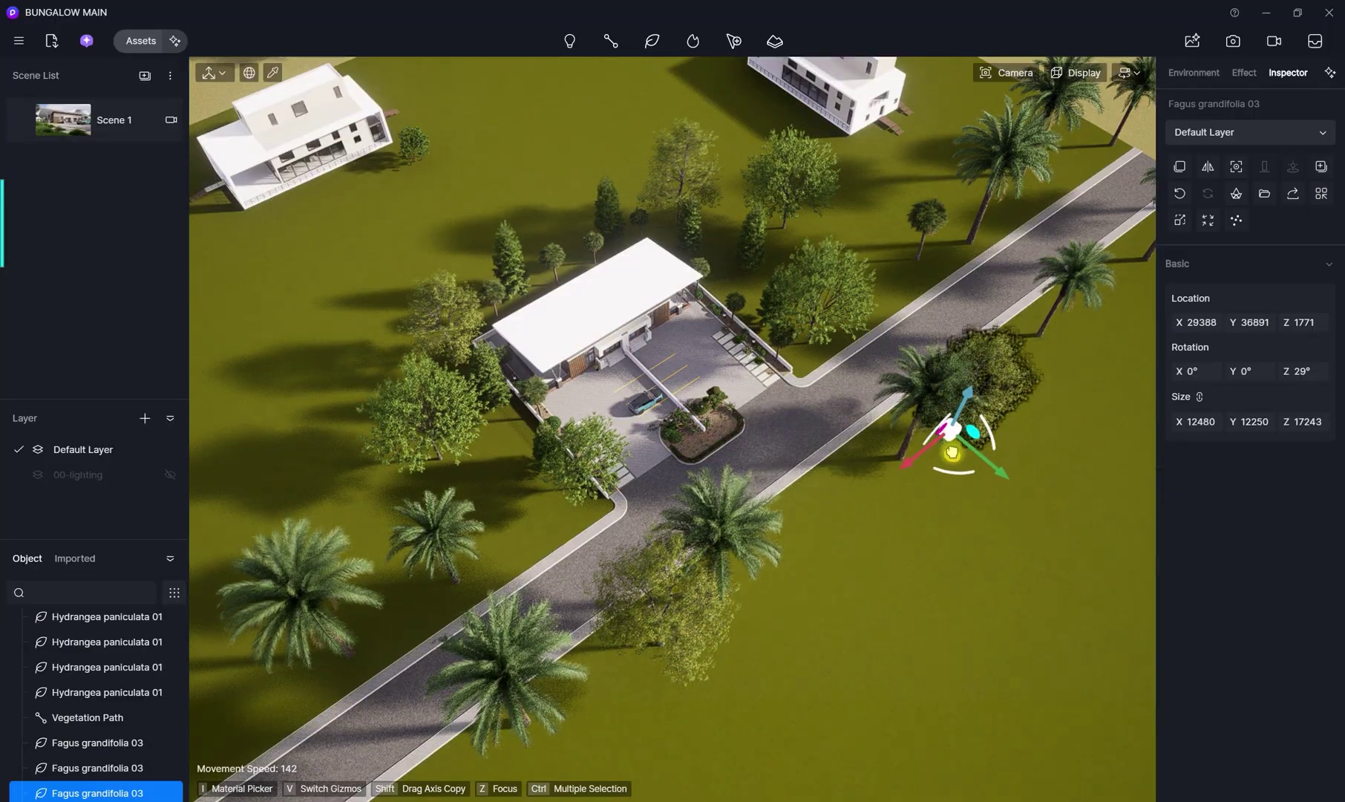
{"action": "left_click", "coordinate": [144, 42]}
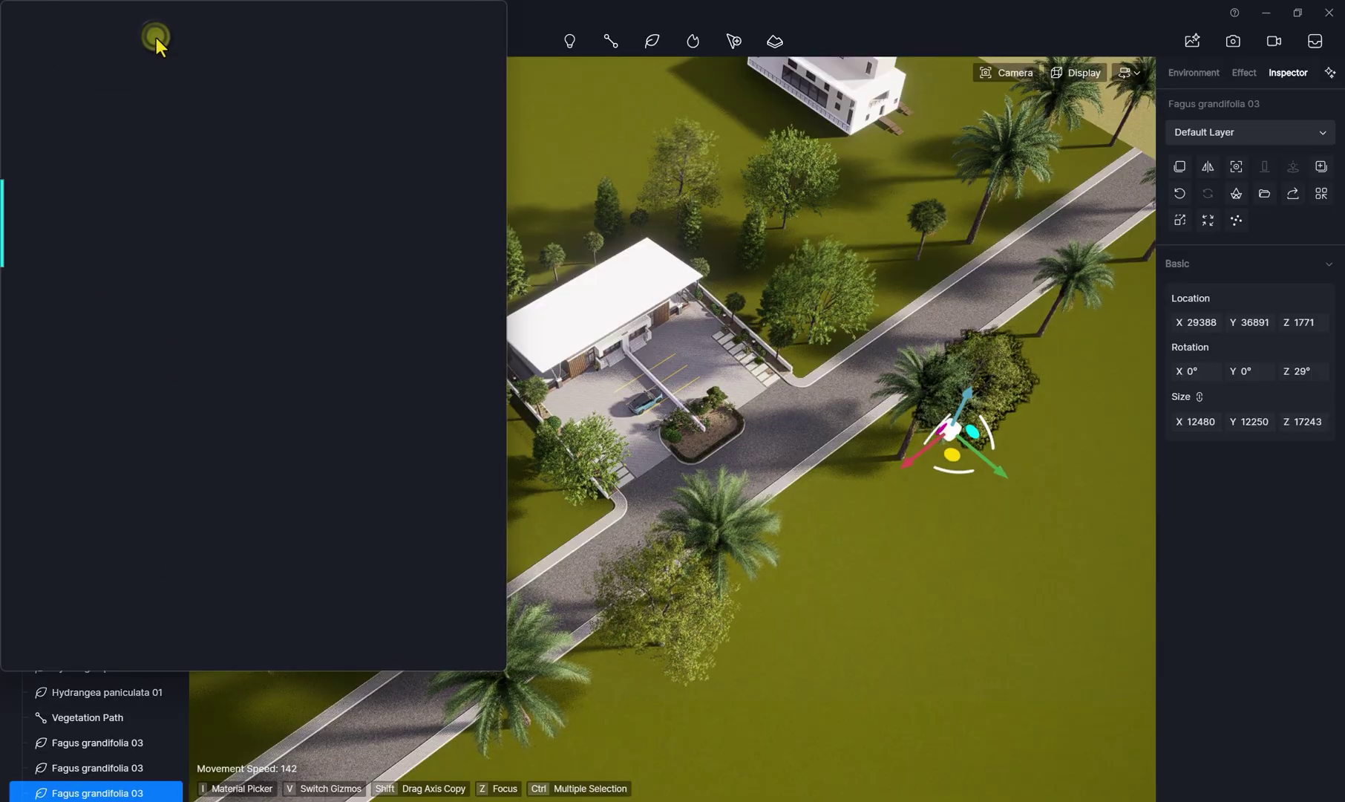
Browse the Model library's Nature › Broadleaf trees down to Broadleaf 51
{"action": "left_click", "coordinate": [25, 73]}
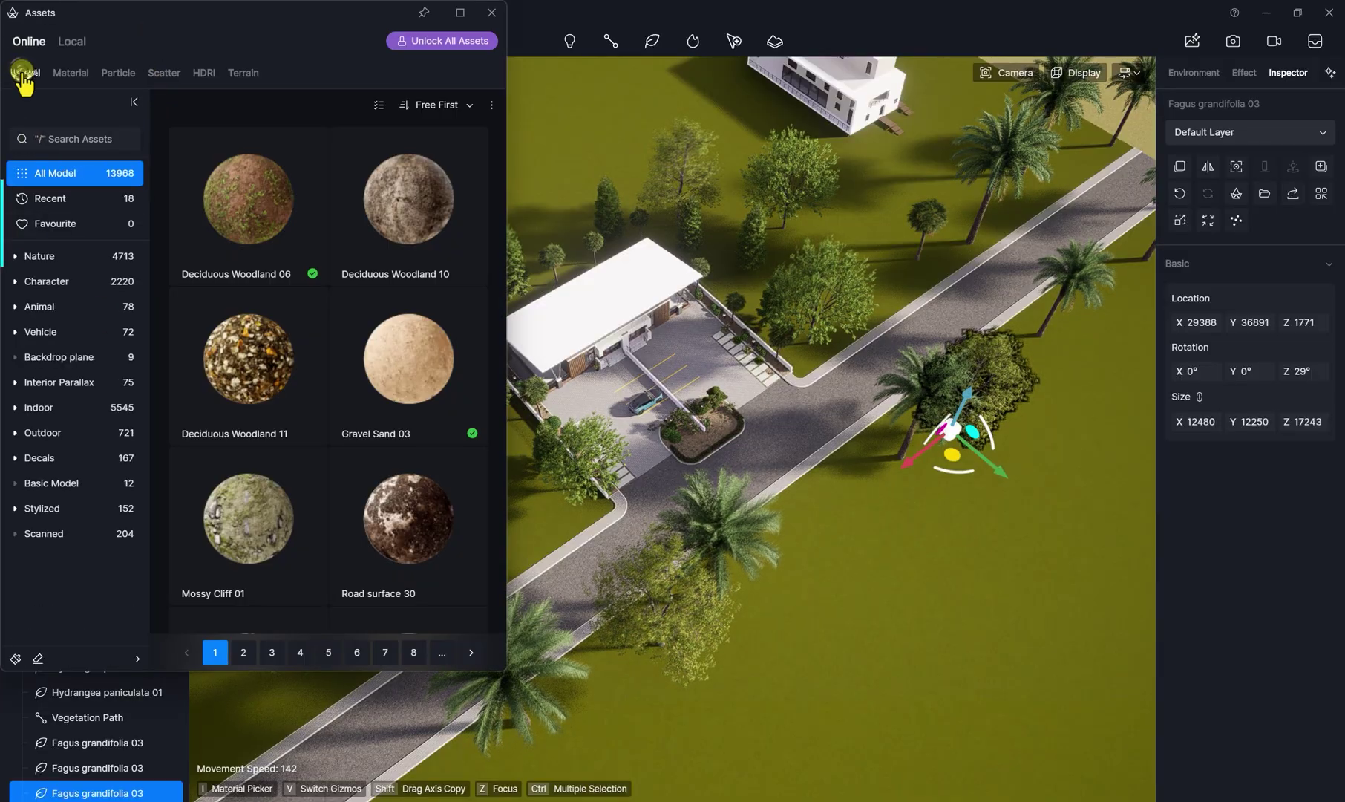
{"action": "left_click", "coordinate": [15, 256]}
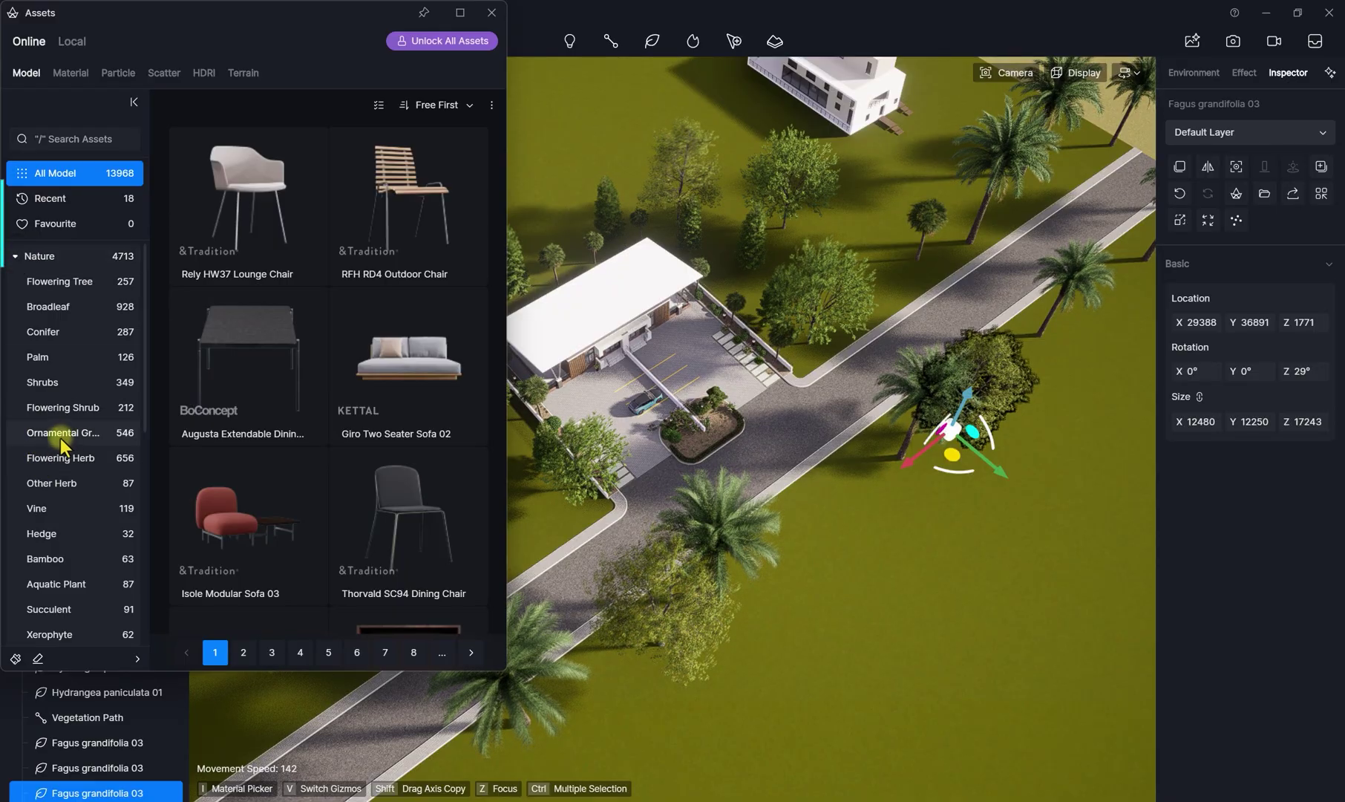
{"action": "left_click", "coordinate": [48, 306]}
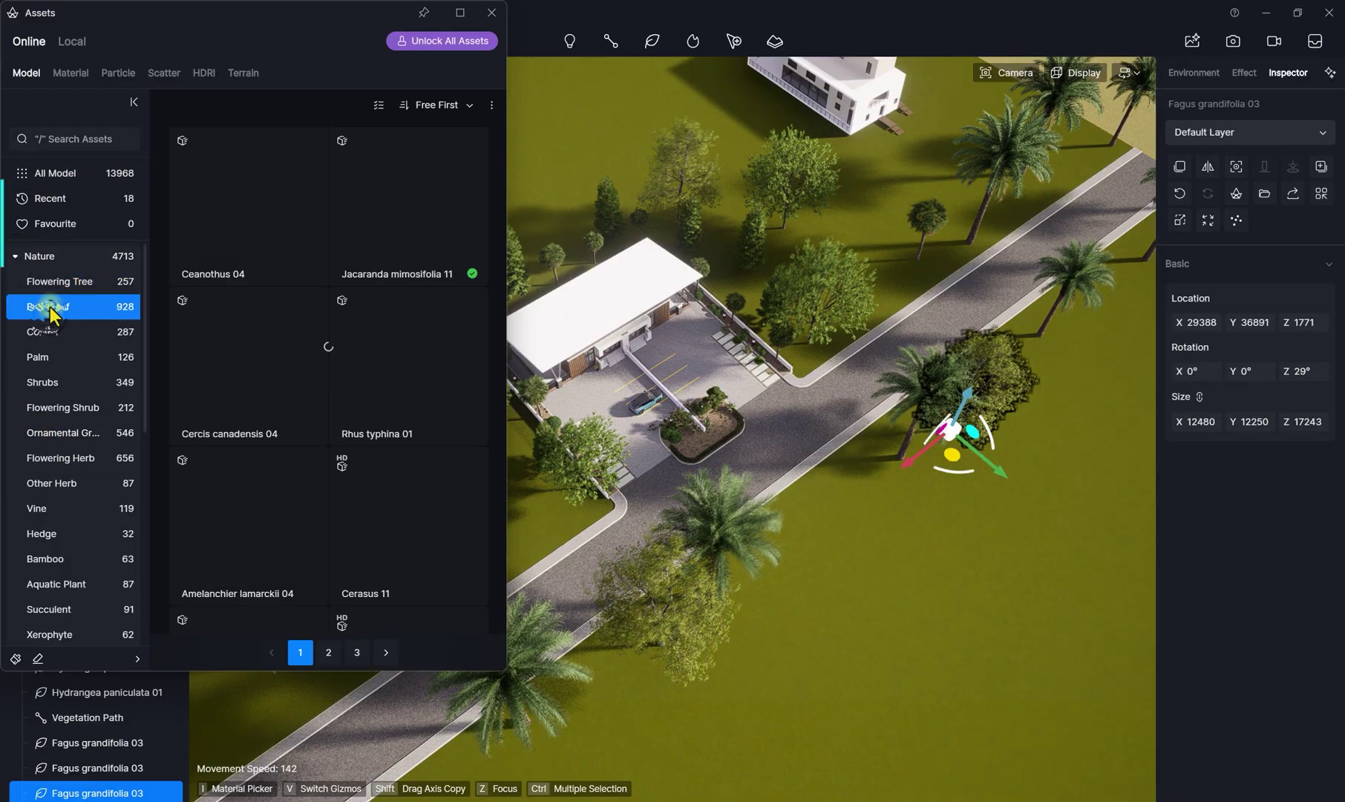
{"action": "scroll", "coordinate": [314, 423], "scroll_direction": "down", "scroll_amount": 10}
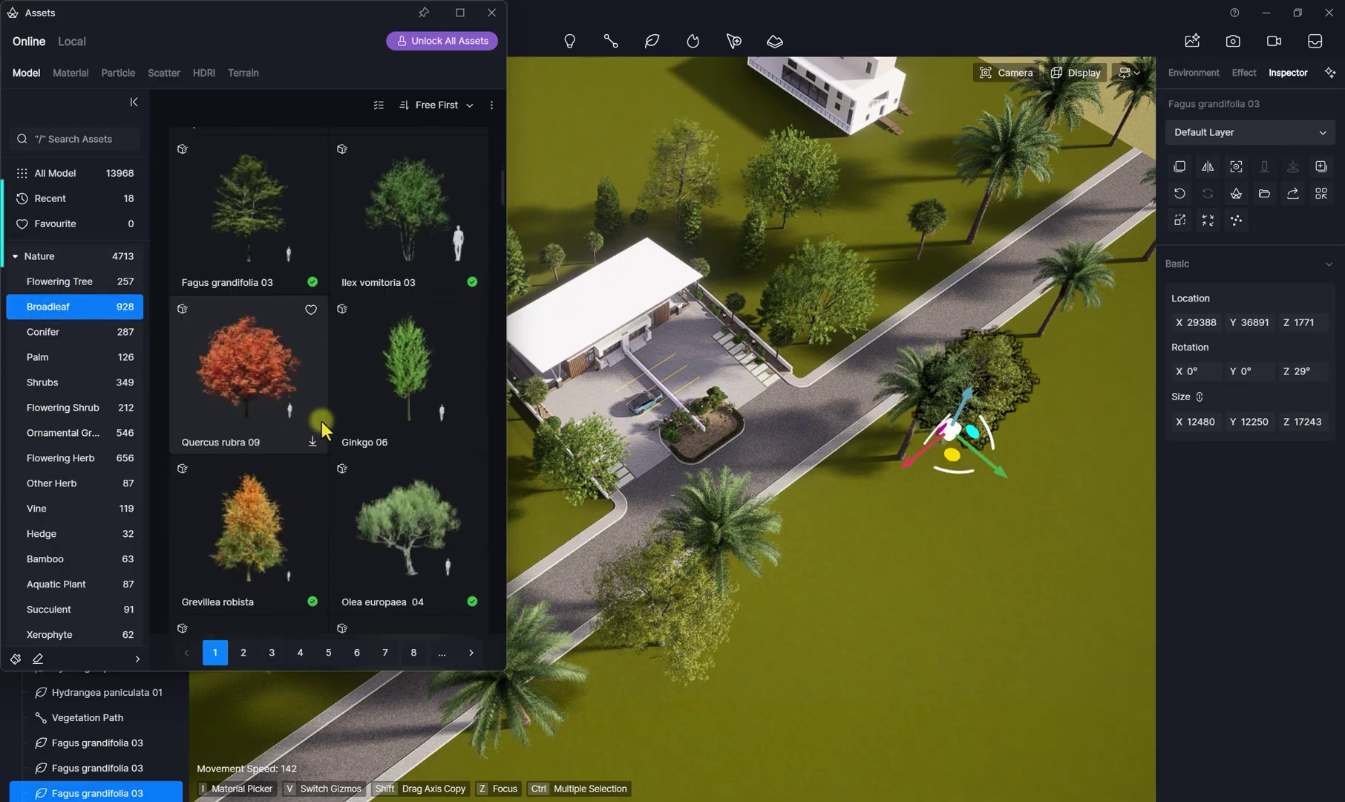
{"action": "scroll", "coordinate": [331, 437], "scroll_direction": "down", "scroll_amount": 10}
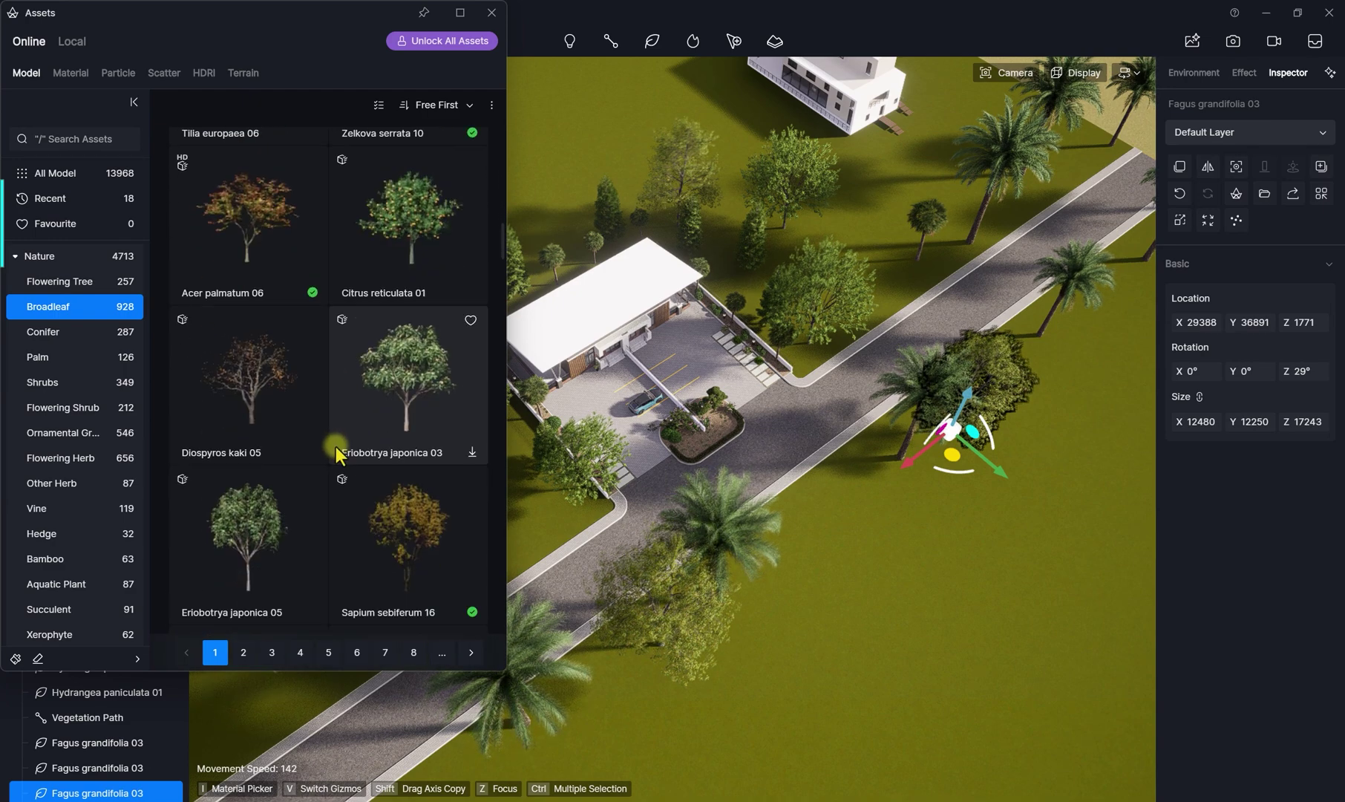
{"action": "scroll", "coordinate": [350, 430], "scroll_direction": "down", "scroll_amount": 10}
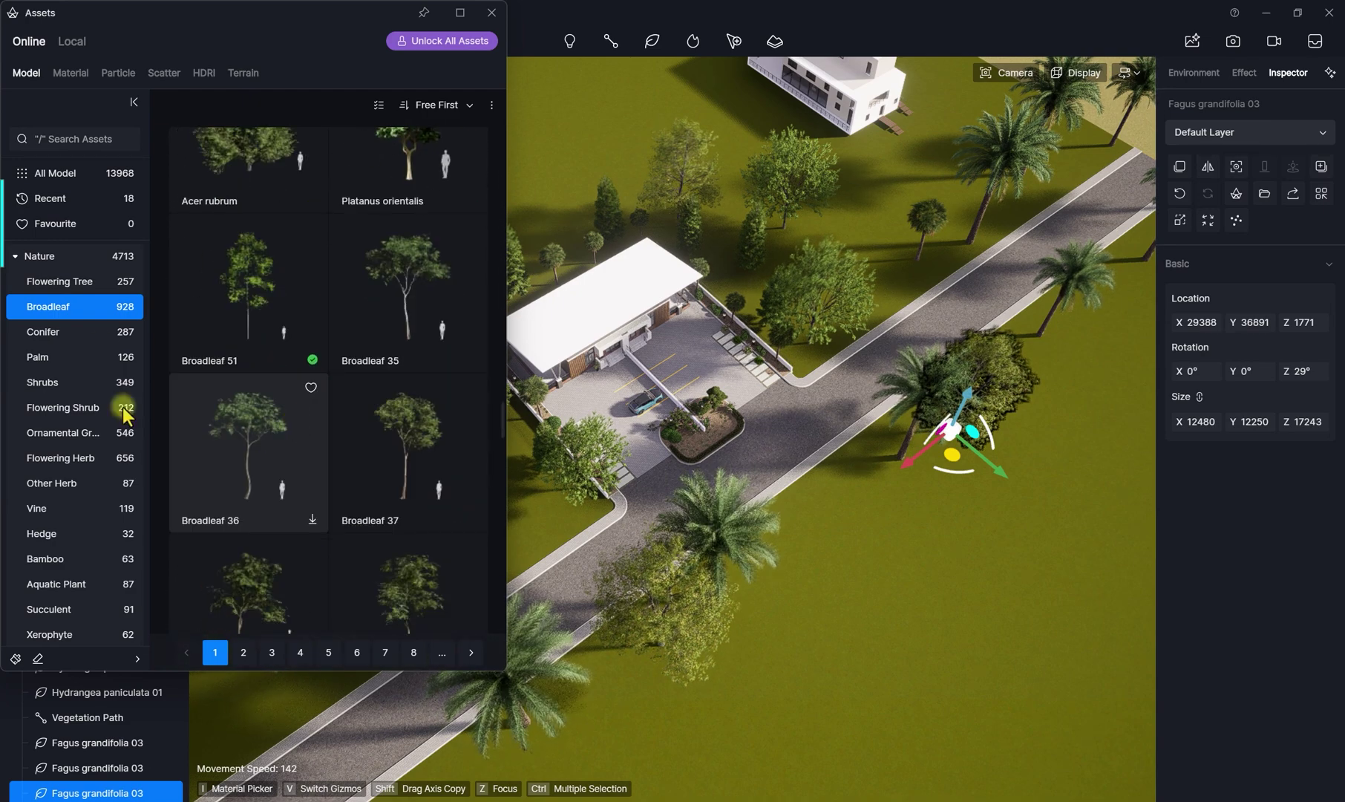
Place a Broadleaf 51 tree on the lawn beside the road
{"action": "left_click", "coordinate": [245, 301]}
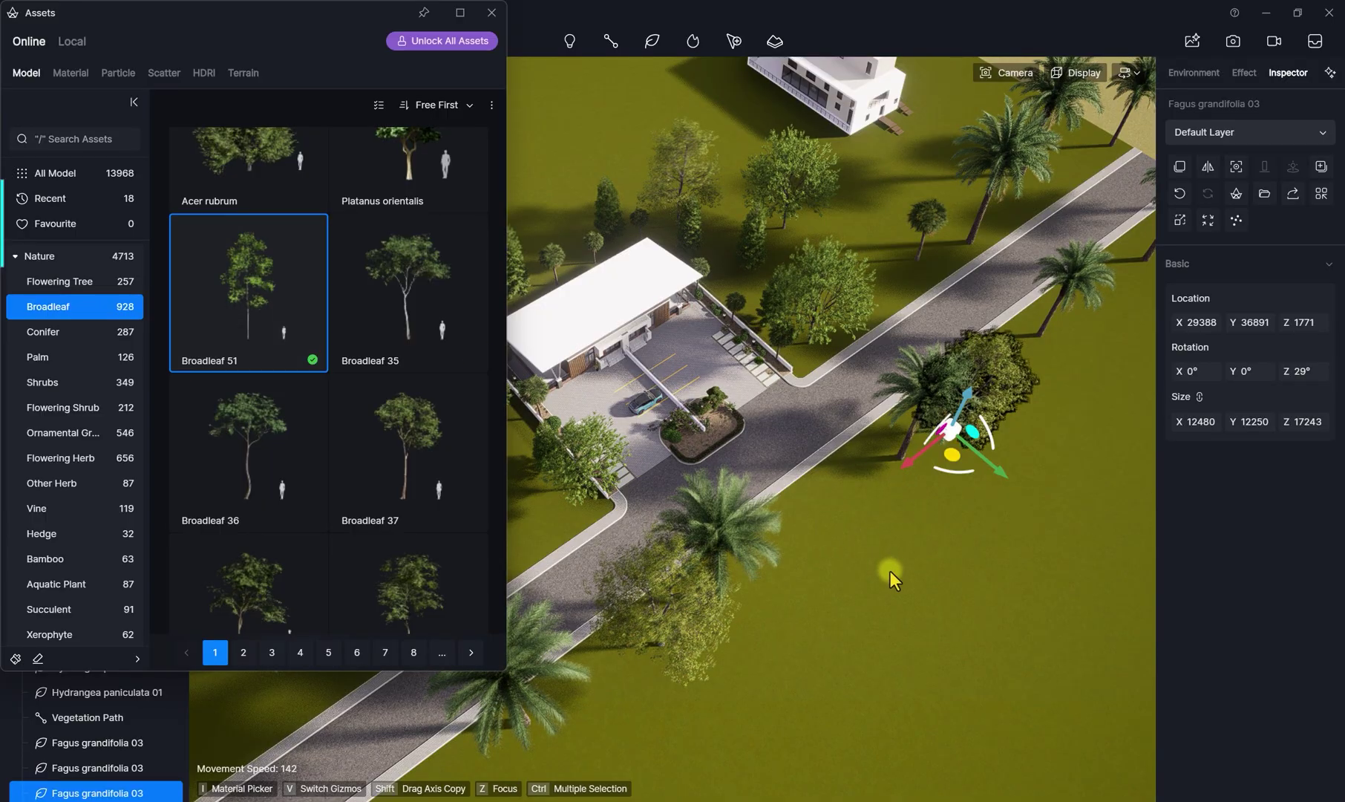
{"action": "left_click", "coordinate": [255, 377]}
{"action": "left_click", "coordinate": [882, 526]}
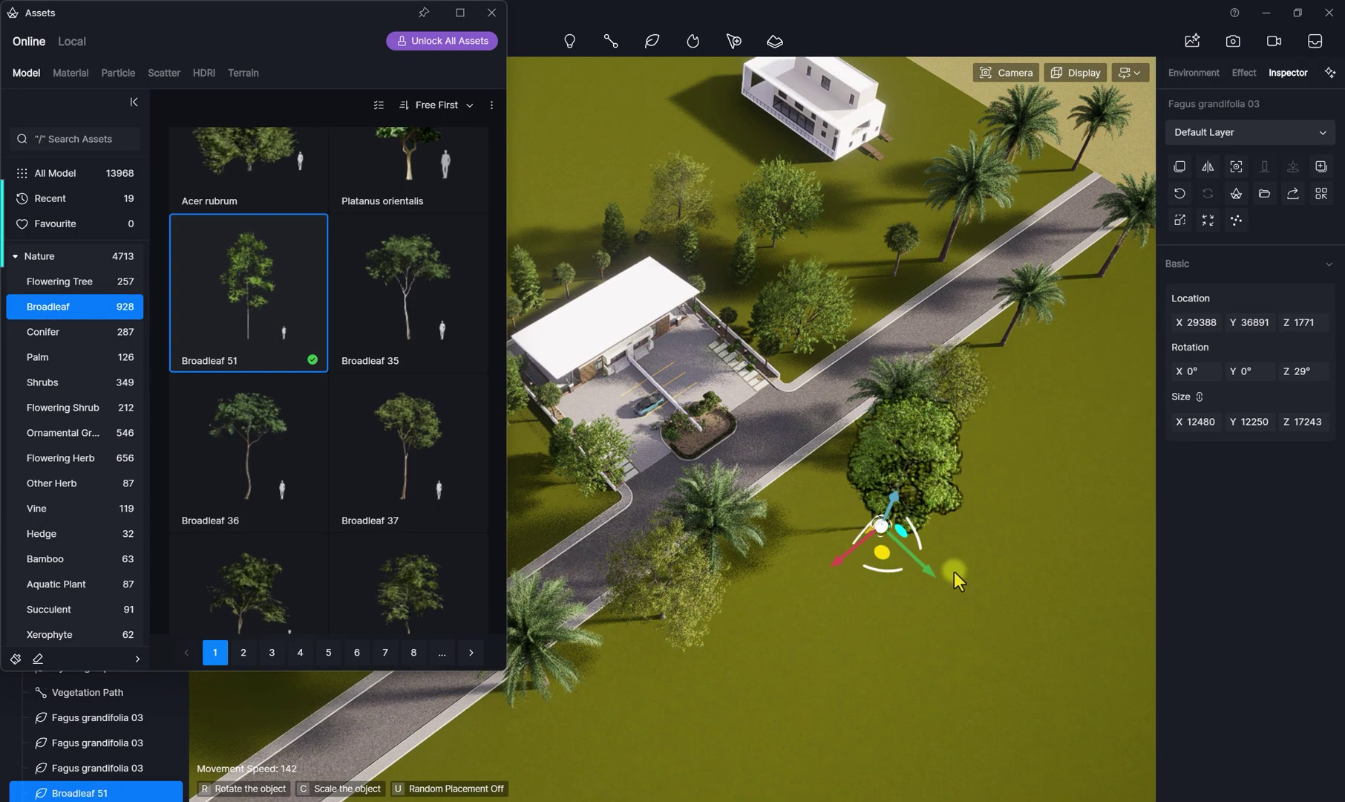
{"action": "key", "text": "Escape"}
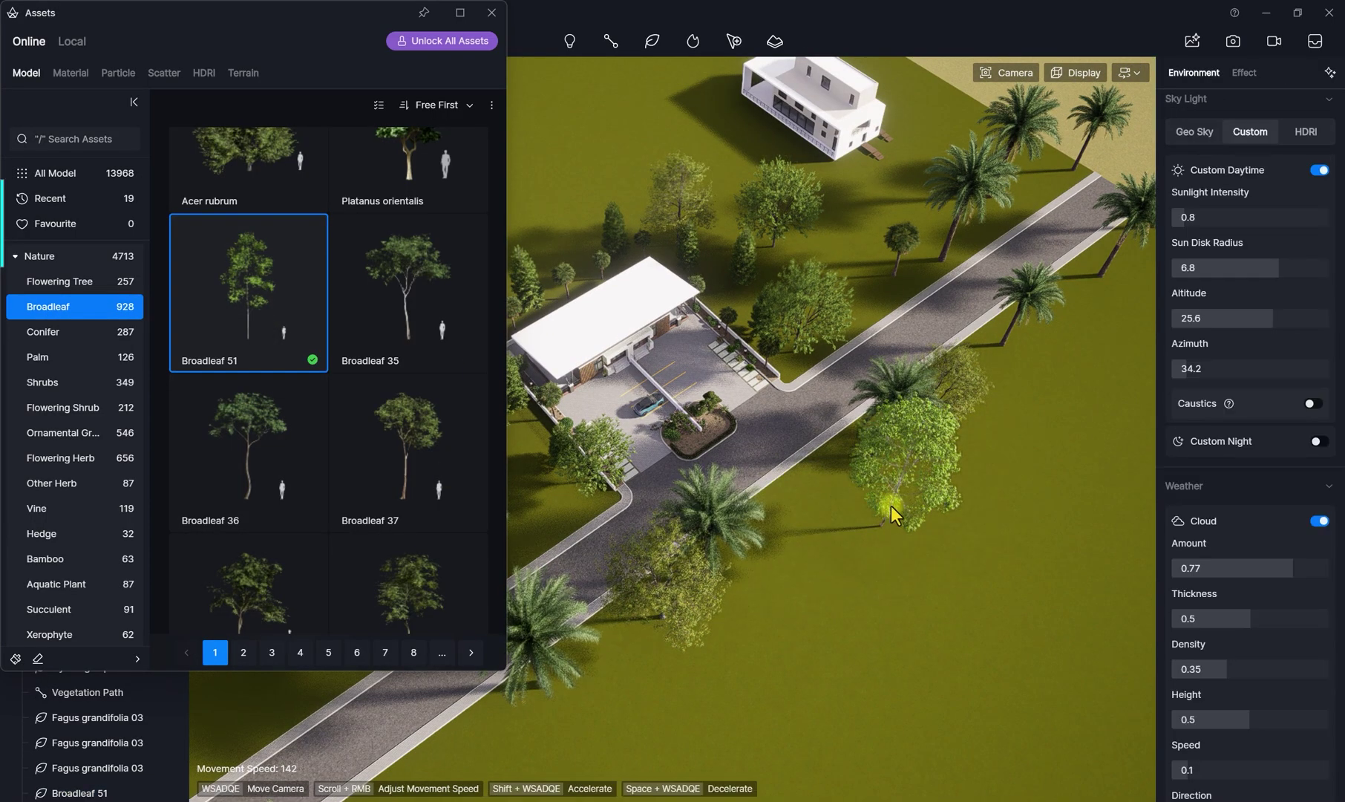
Move the new tree up the road toward the driveway, then return to the Scene 1 view
{"action": "left_click", "coordinate": [891, 506]}
{"action": "left_click_drag", "start_coordinate": [886, 549], "coordinate": [966, 377]}
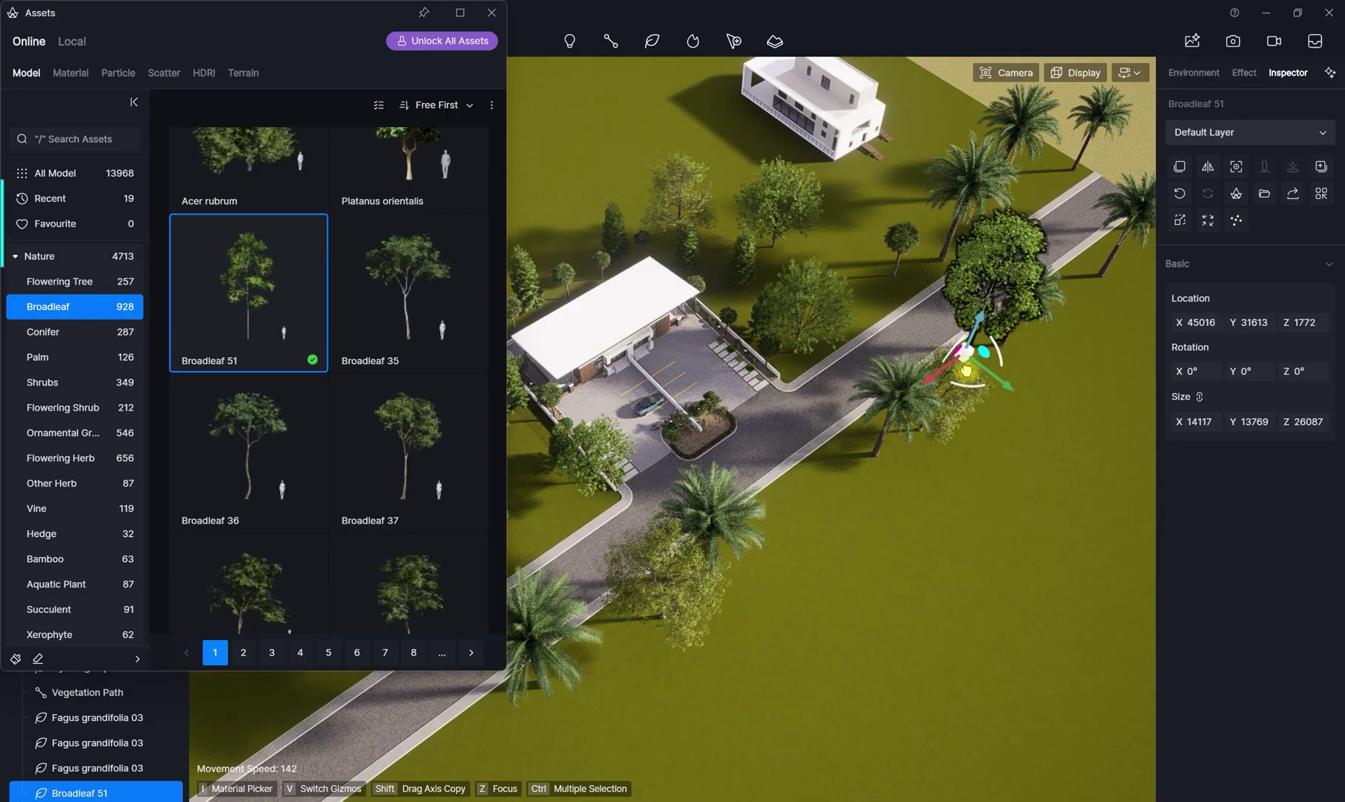
{"action": "scroll", "coordinate": [1028, 390], "scroll_direction": "up", "scroll_amount": 1}
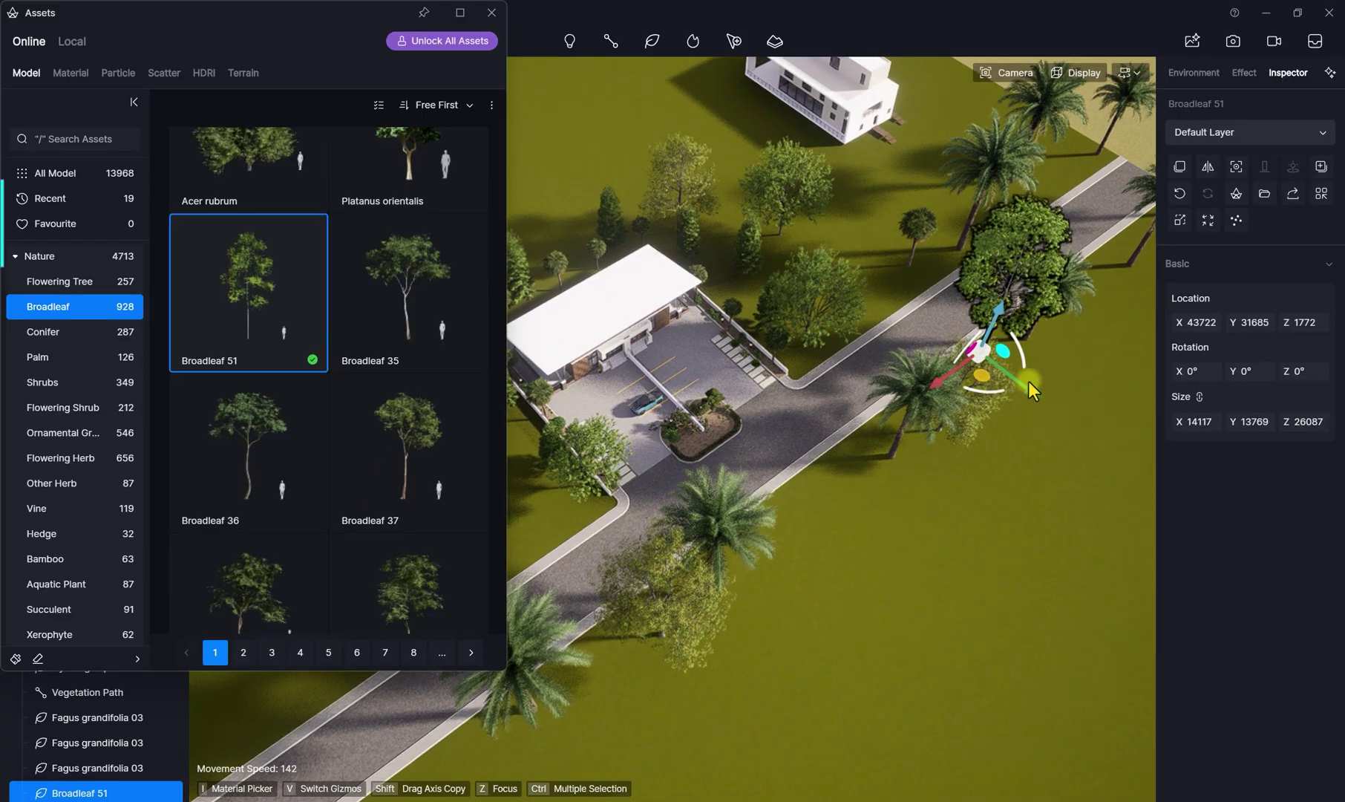
{"action": "left_click_drag", "start_coordinate": [984, 381], "coordinate": [952, 350]}
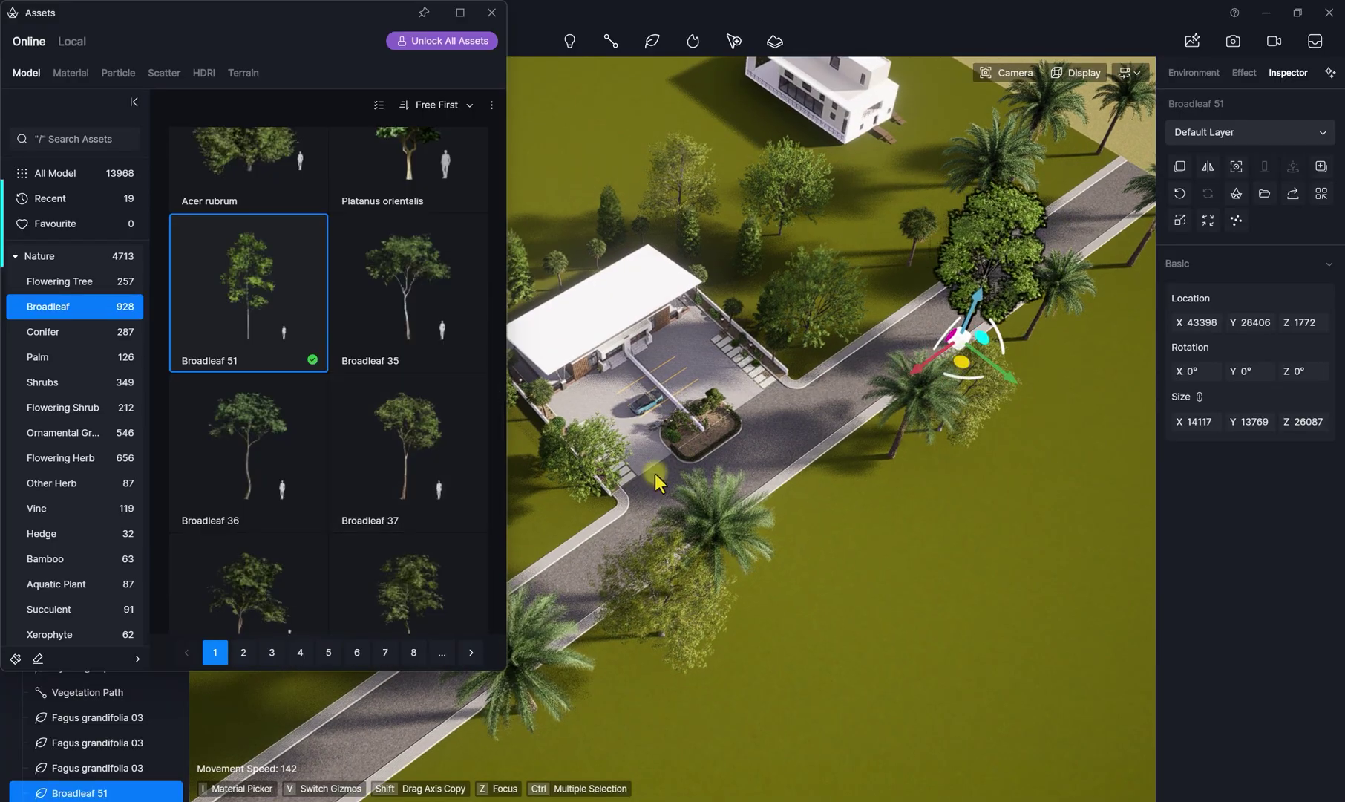
{"action": "left_click", "coordinate": [492, 13]}
{"action": "left_click", "coordinate": [88, 136]}
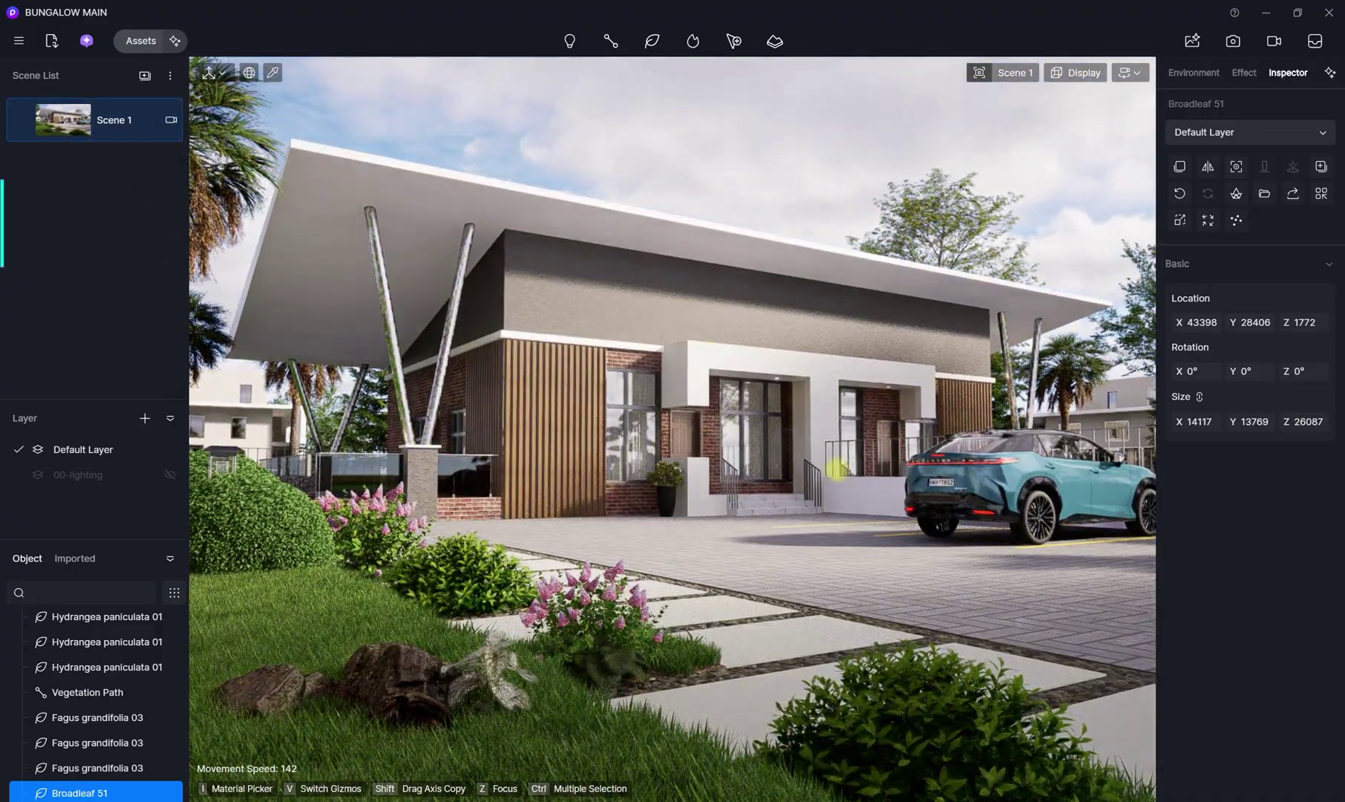
Focus on the Broadleaf 51 tree and slide it to X 38083, Y 24931
{"action": "key", "text": "z"}
{"action": "left_click_drag", "start_coordinate": [959, 520], "coordinate": [861, 544]}
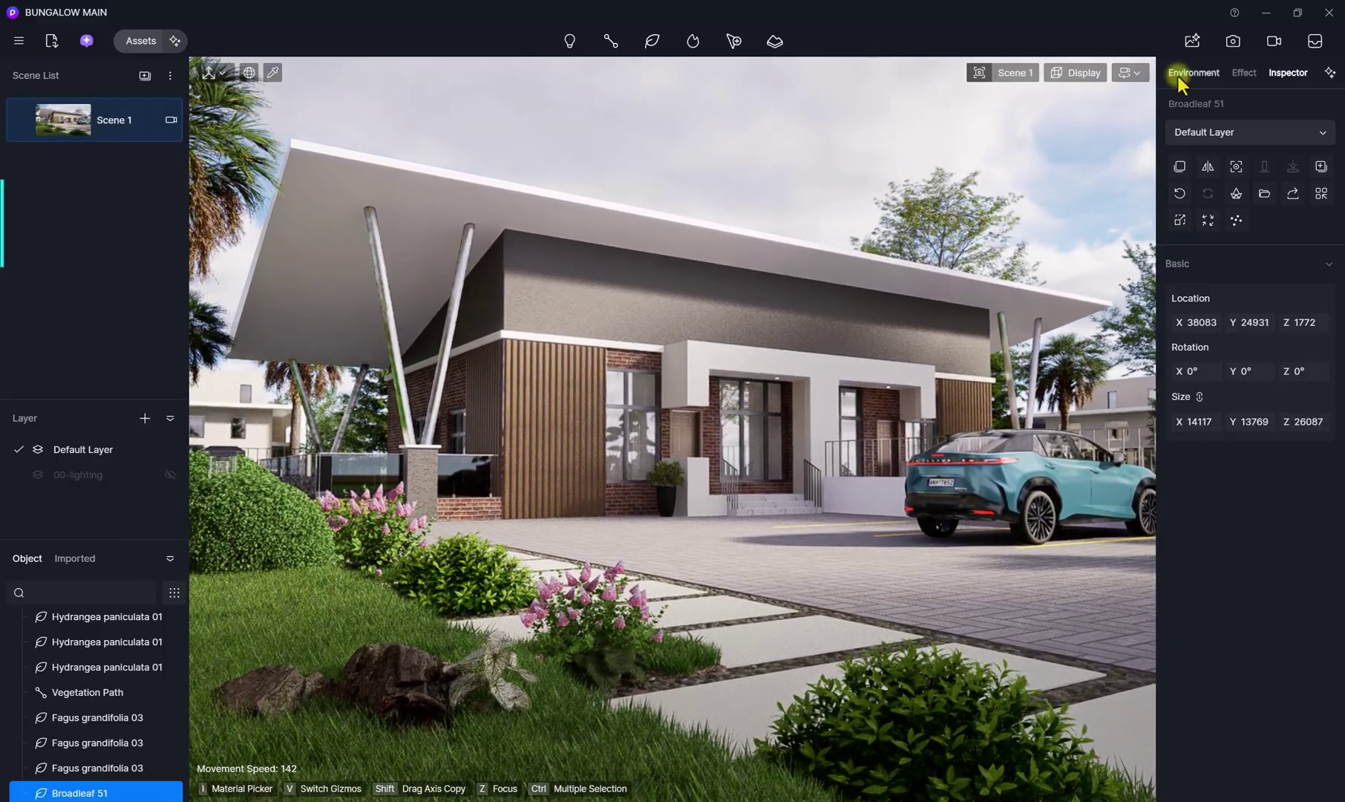
Set the clouds to amount 0.68, speed 0.14 and height 0.64
{"action": "left_click", "coordinate": [1186, 74]}
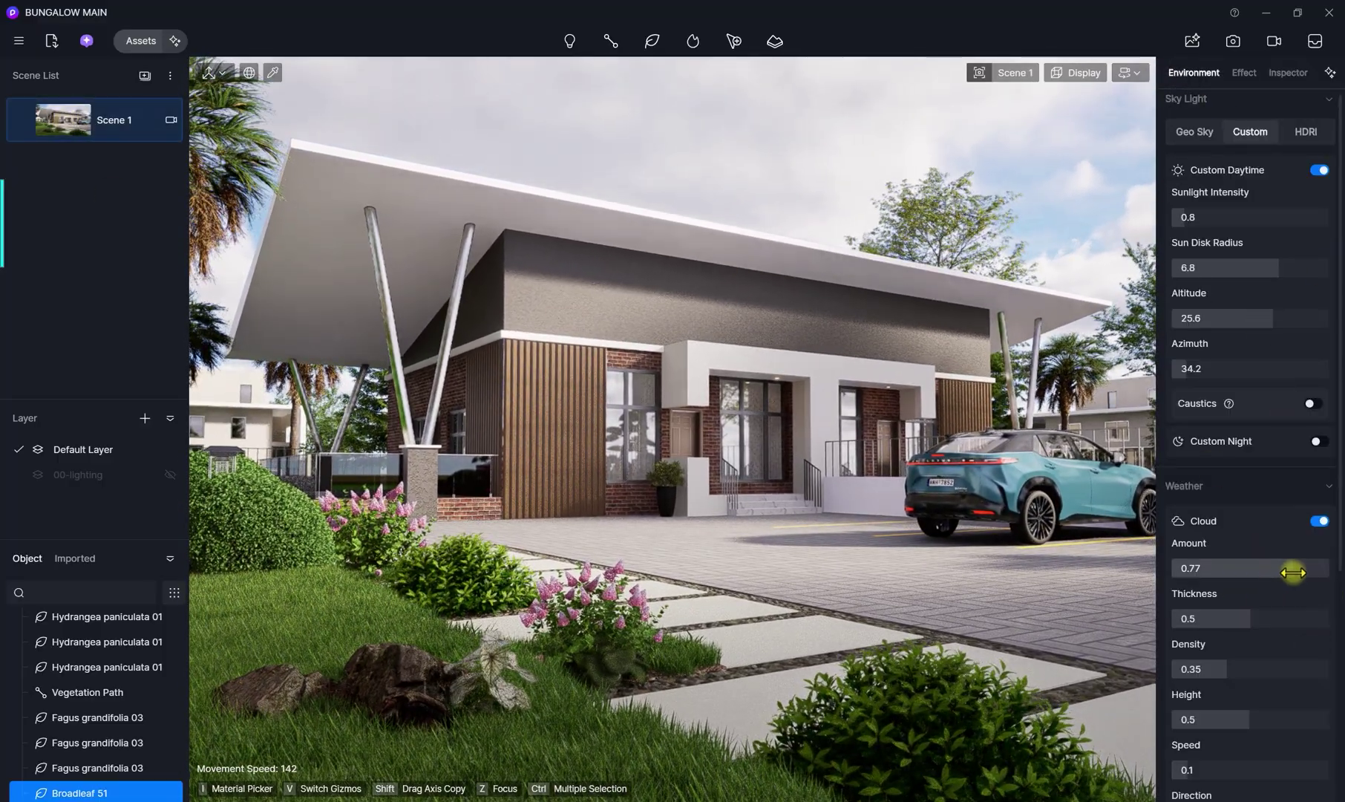
{"action": "left_click_drag", "start_coordinate": [1295, 570], "coordinate": [1281, 574]}
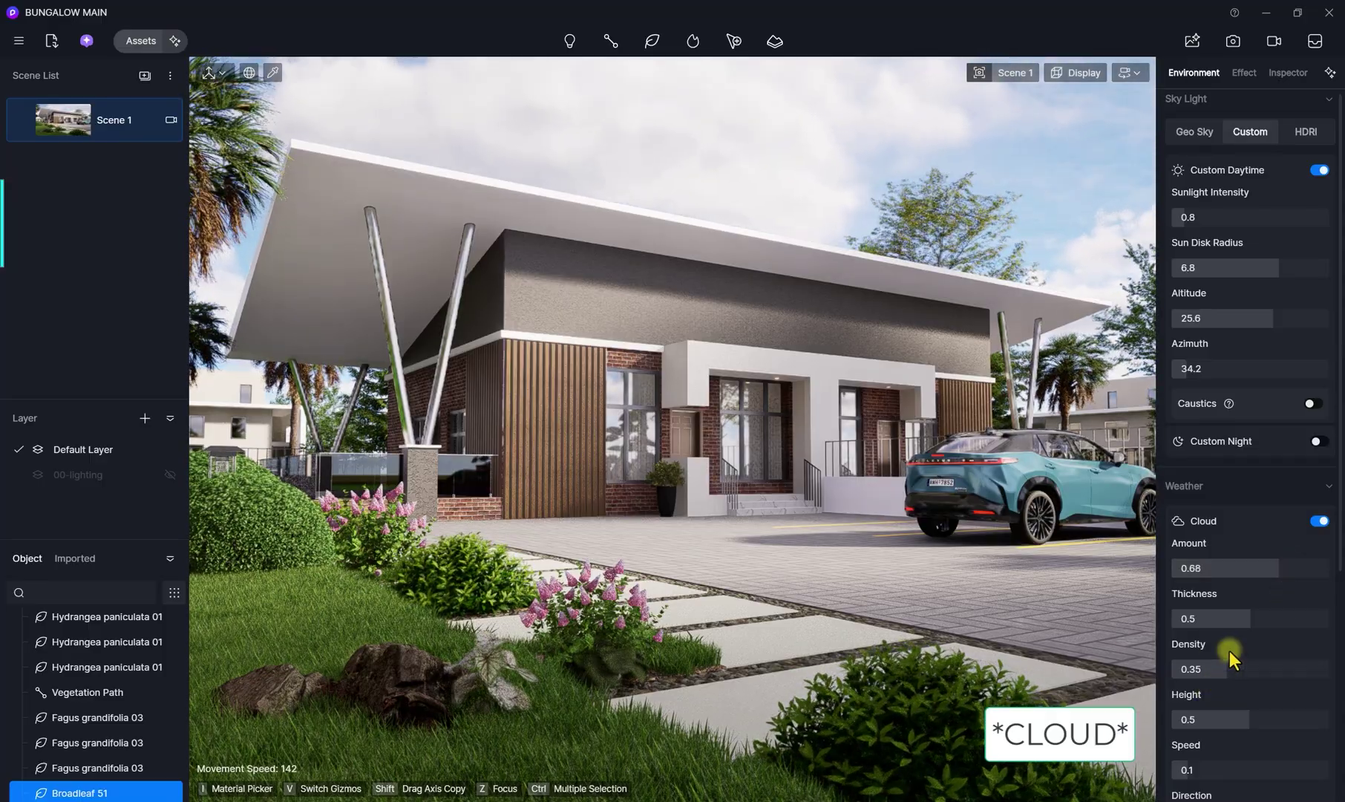
{"action": "scroll", "coordinate": [1234, 735], "scroll_direction": "down", "scroll_amount": 2}
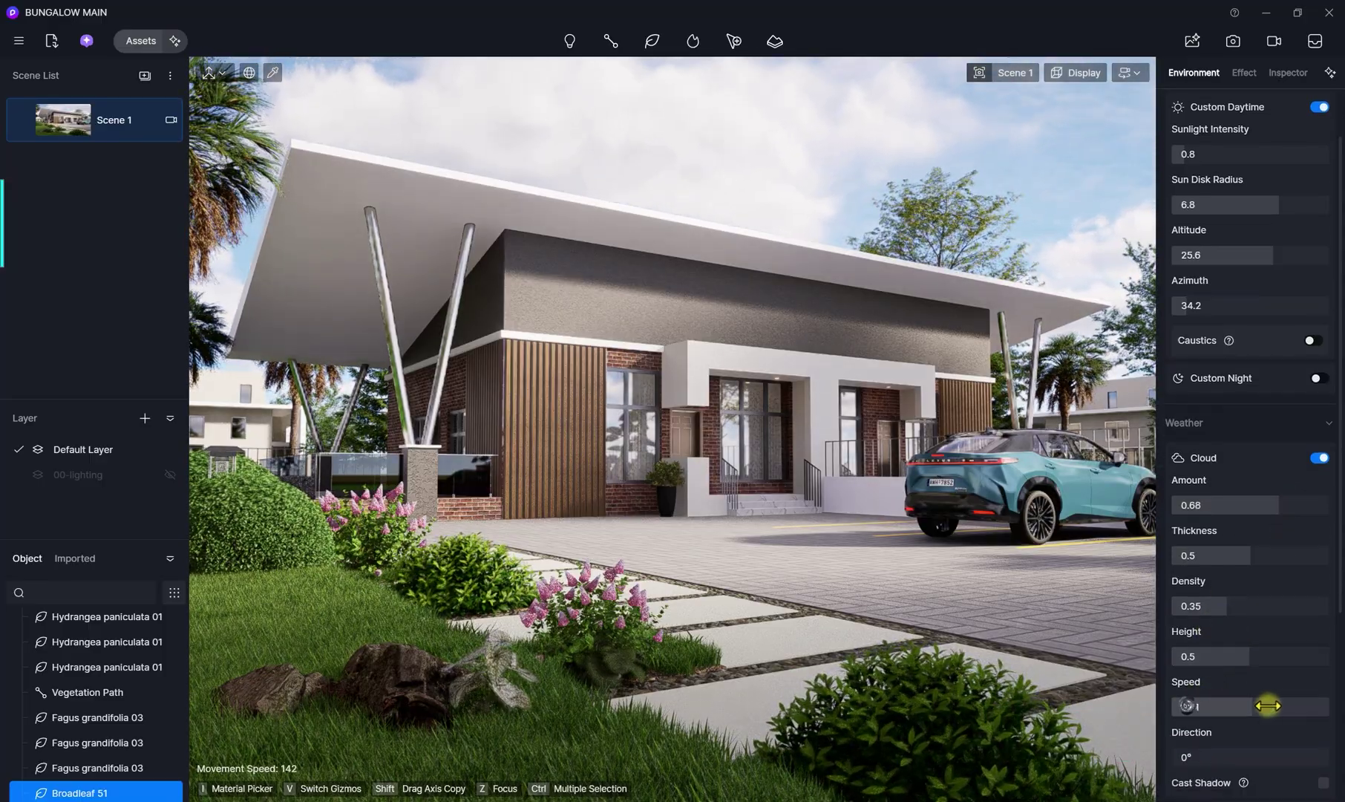
{"action": "left_click_drag", "start_coordinate": [1303, 707], "coordinate": [1203, 702]}
{"action": "mouse_move", "coordinate": [1248, 656]}
{"action": "left_mouse_down"}
{"action": "mouse_move", "coordinate": [1200, 659]}
{"action": "mouse_move", "coordinate": [1270, 658]}
{"action": "left_mouse_up"}
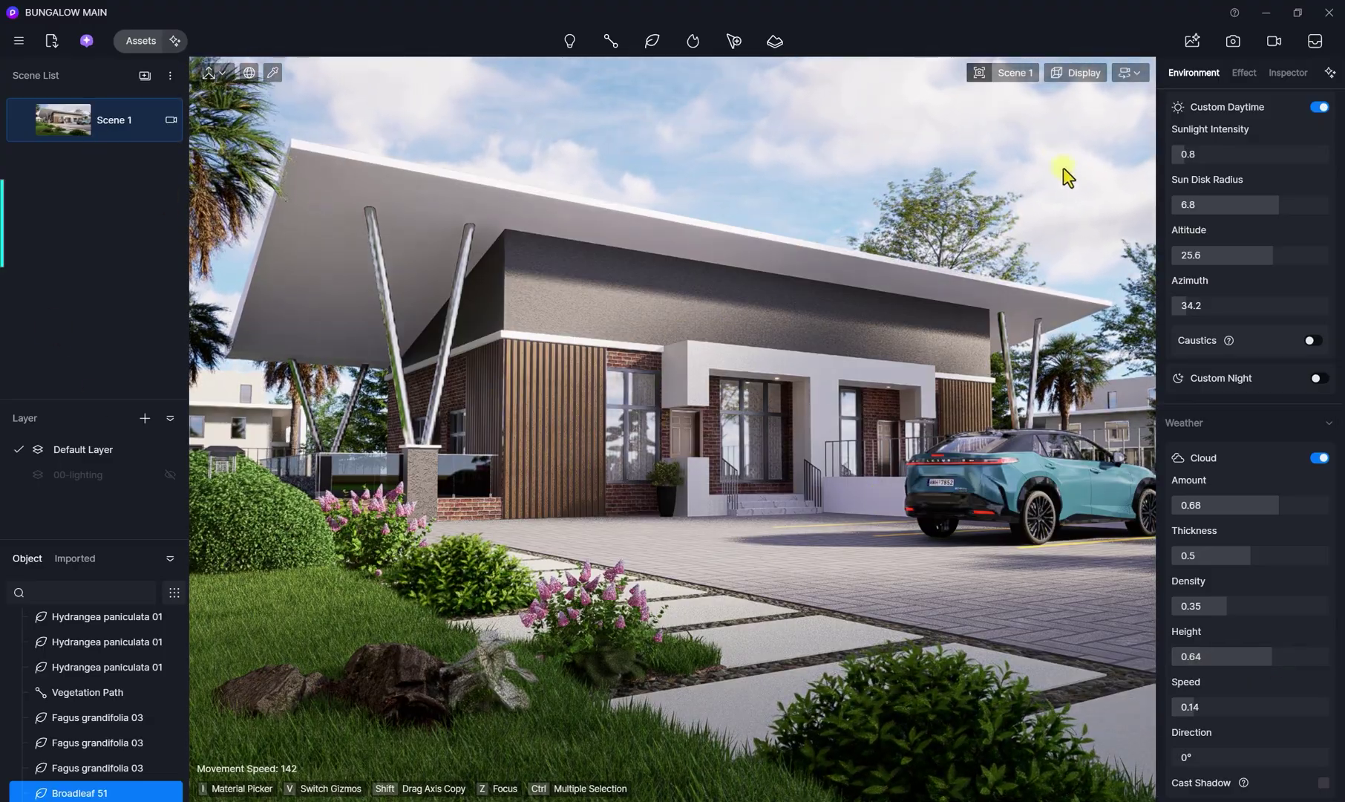
Turn the sun azimuth to 31
{"action": "left_click_drag", "start_coordinate": [1184, 307], "coordinate": [1178, 306]}
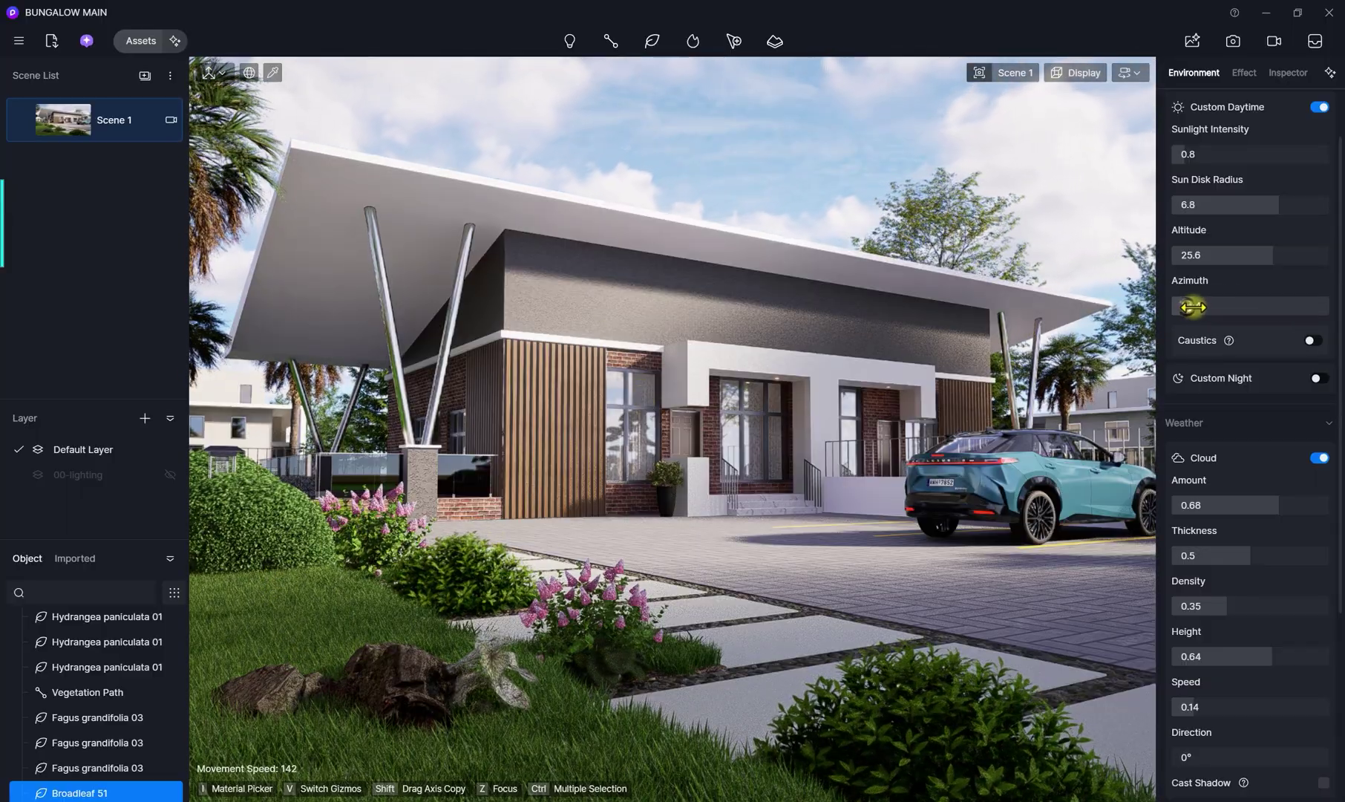
{"action": "mouse_move", "coordinate": [1192, 307]}
{"action": "left_mouse_down"}
{"action": "mouse_move", "coordinate": [1217, 304]}
{"action": "mouse_move", "coordinate": [1186, 308]}
{"action": "mouse_move", "coordinate": [1183, 321]}
{"action": "left_mouse_up"}
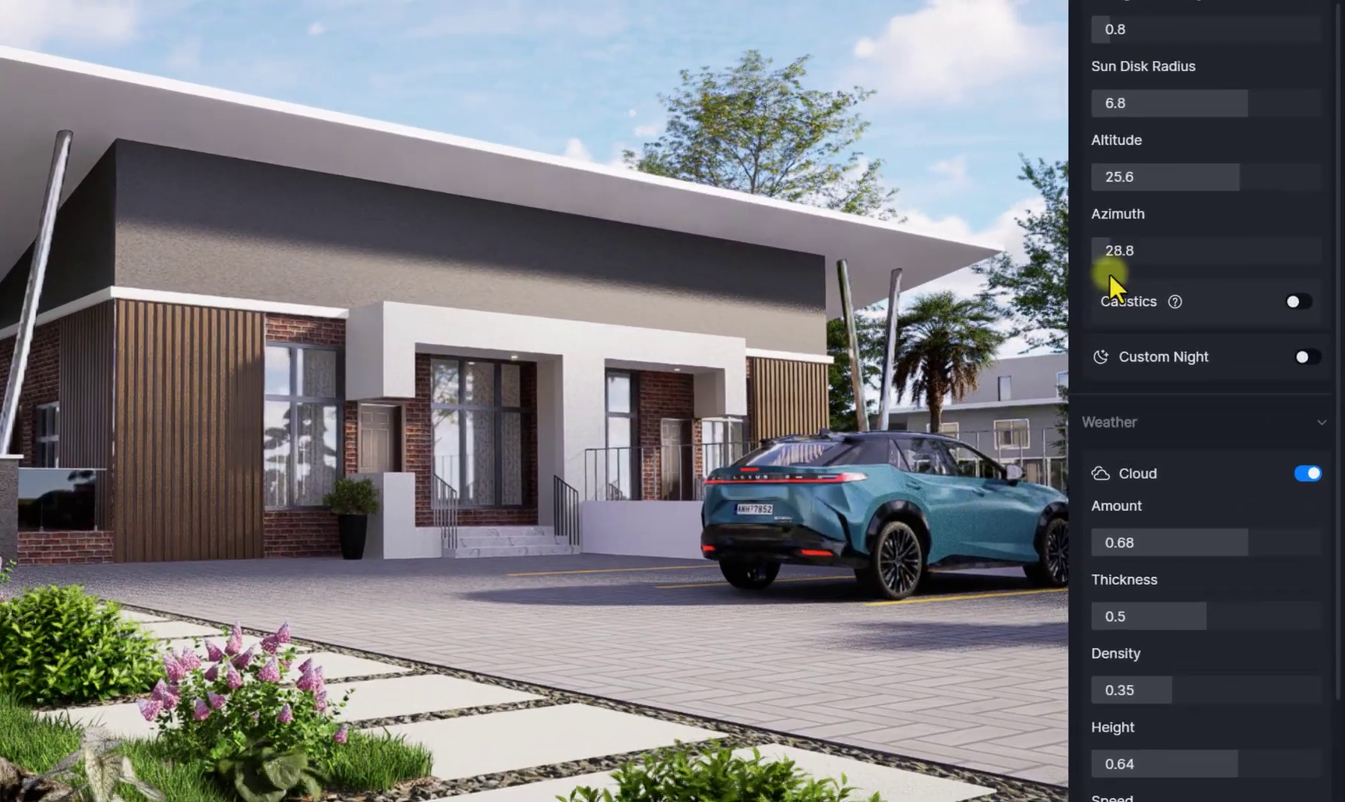
{"action": "left_click_drag", "start_coordinate": [1109, 273], "coordinate": [1112, 278]}
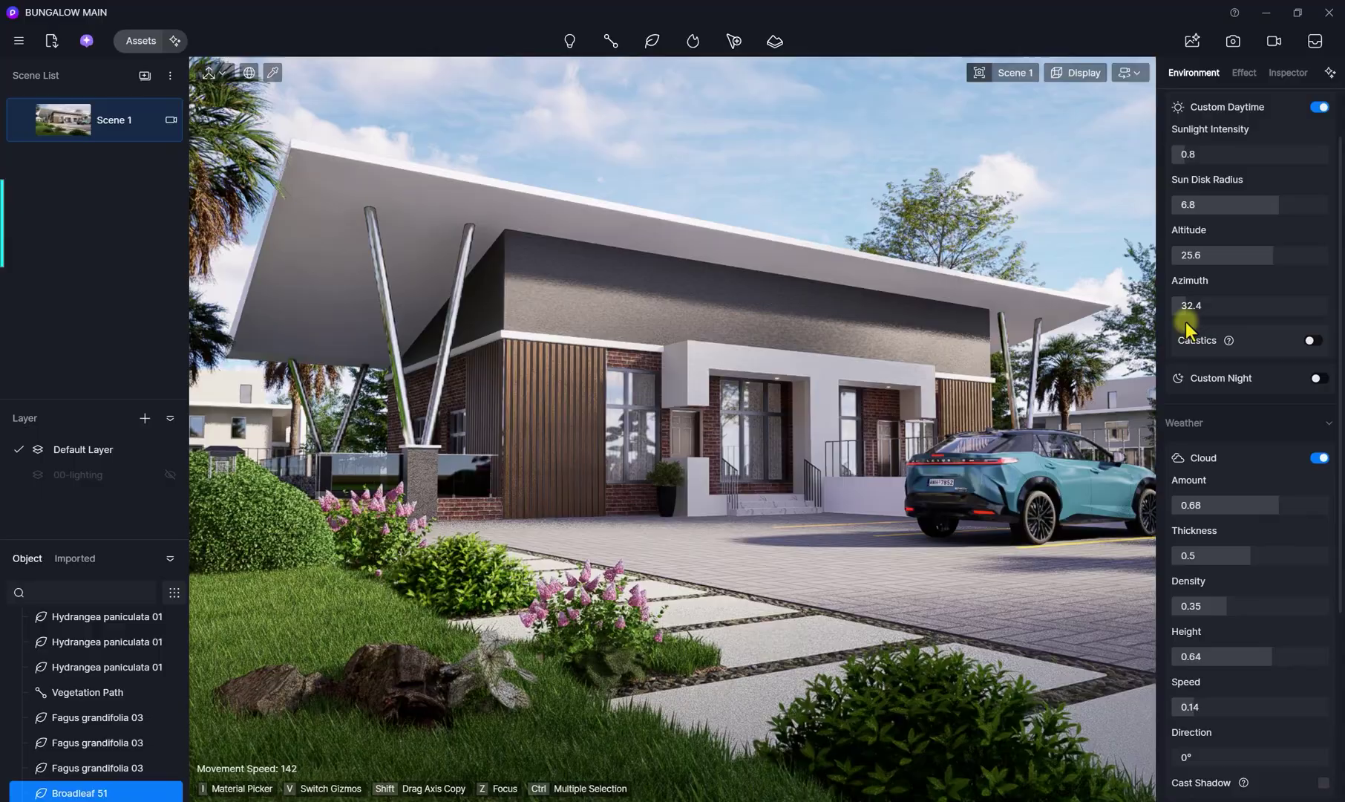
{"action": "left_click", "coordinate": [1201, 309]}
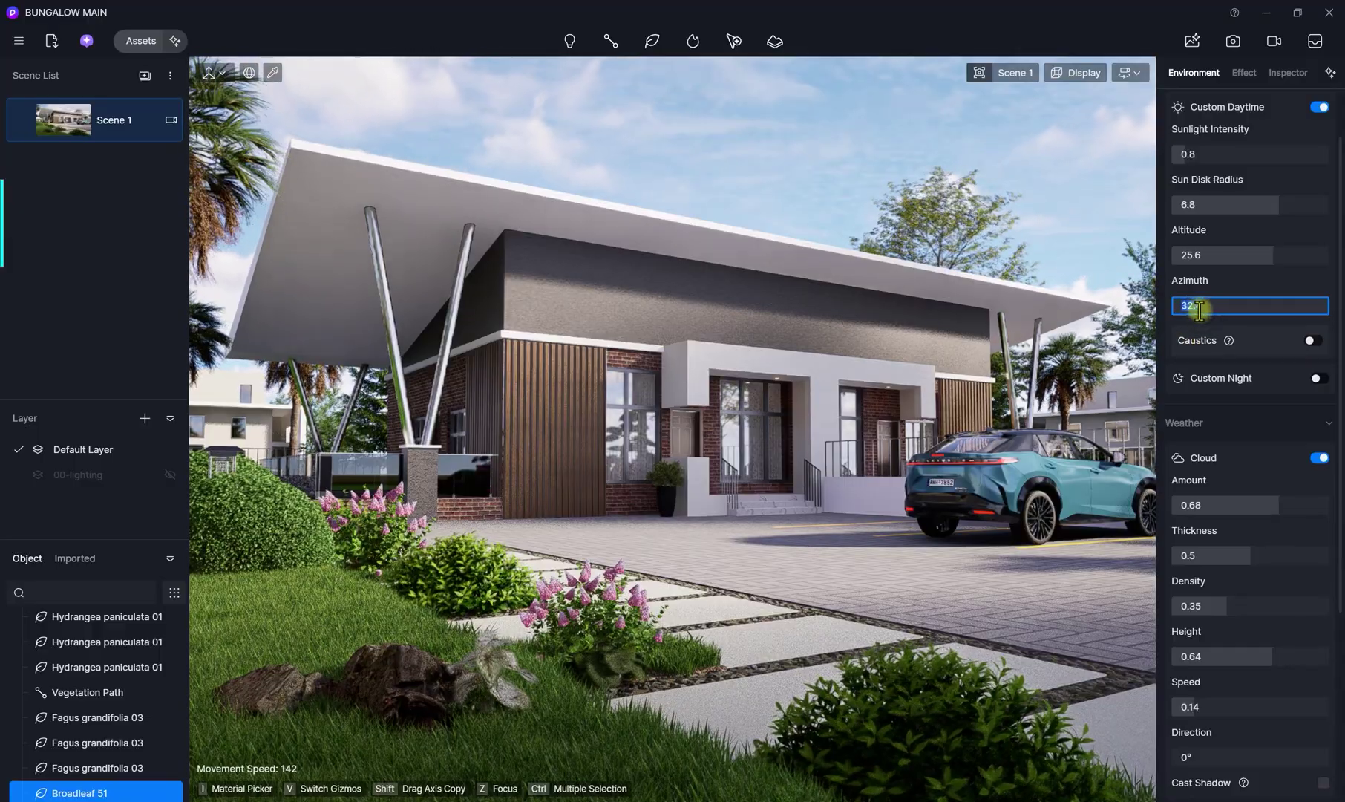
{"action": "type", "text": "31"}
{"action": "key", "text": "Return"}
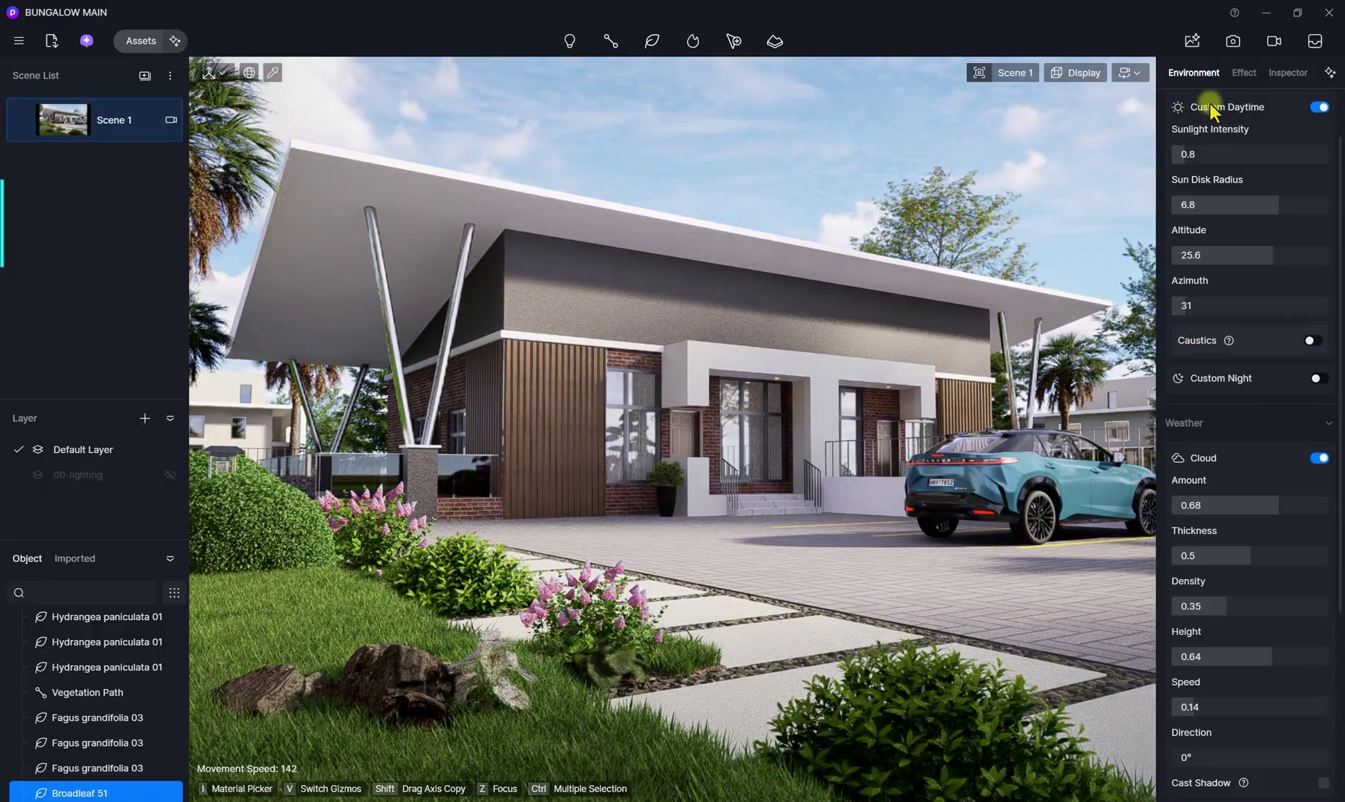
Render a 3500×2700 still image and save it as Scene 1.png
{"action": "left_click", "coordinate": [1235, 41]}
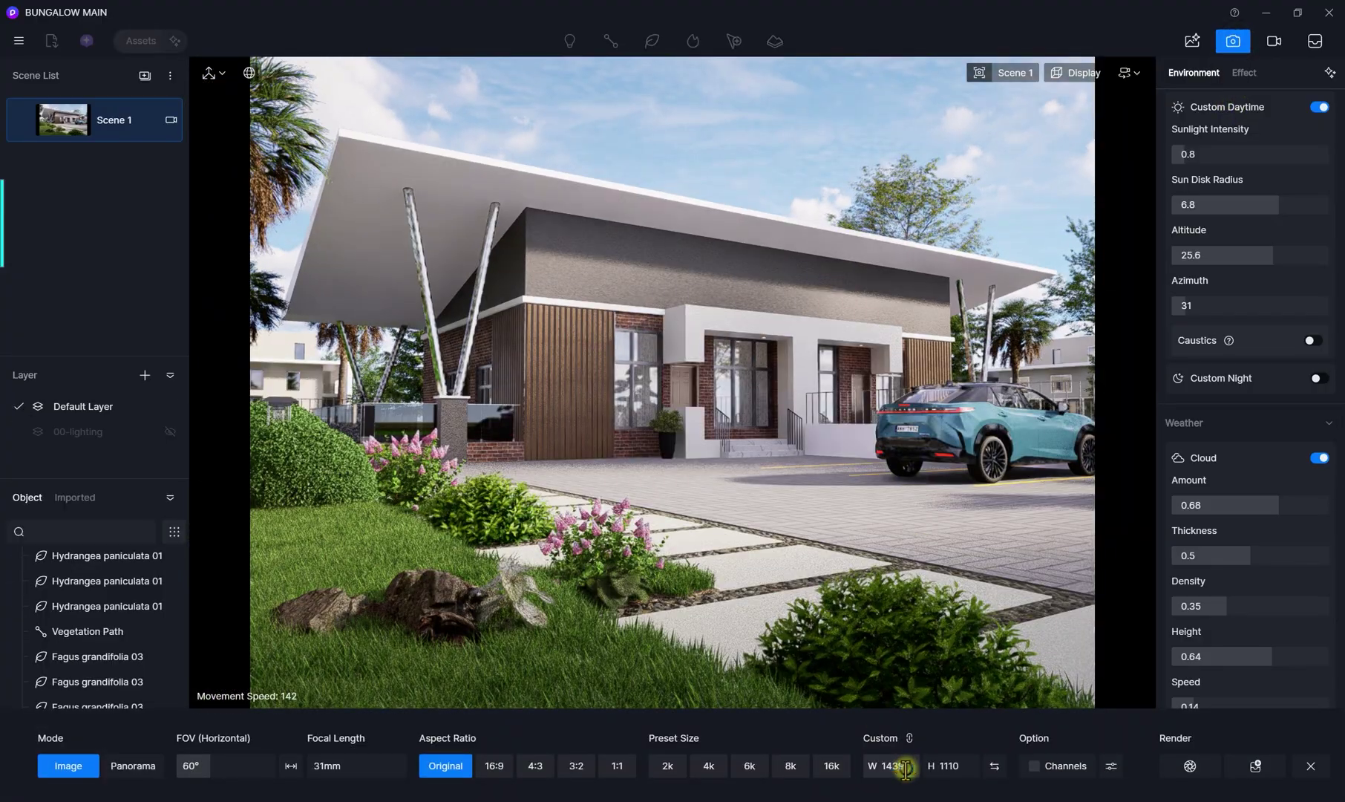
{"action": "left_click", "coordinate": [919, 763]}
{"action": "type", "text": "3500"}
{"action": "key", "text": "Return"}
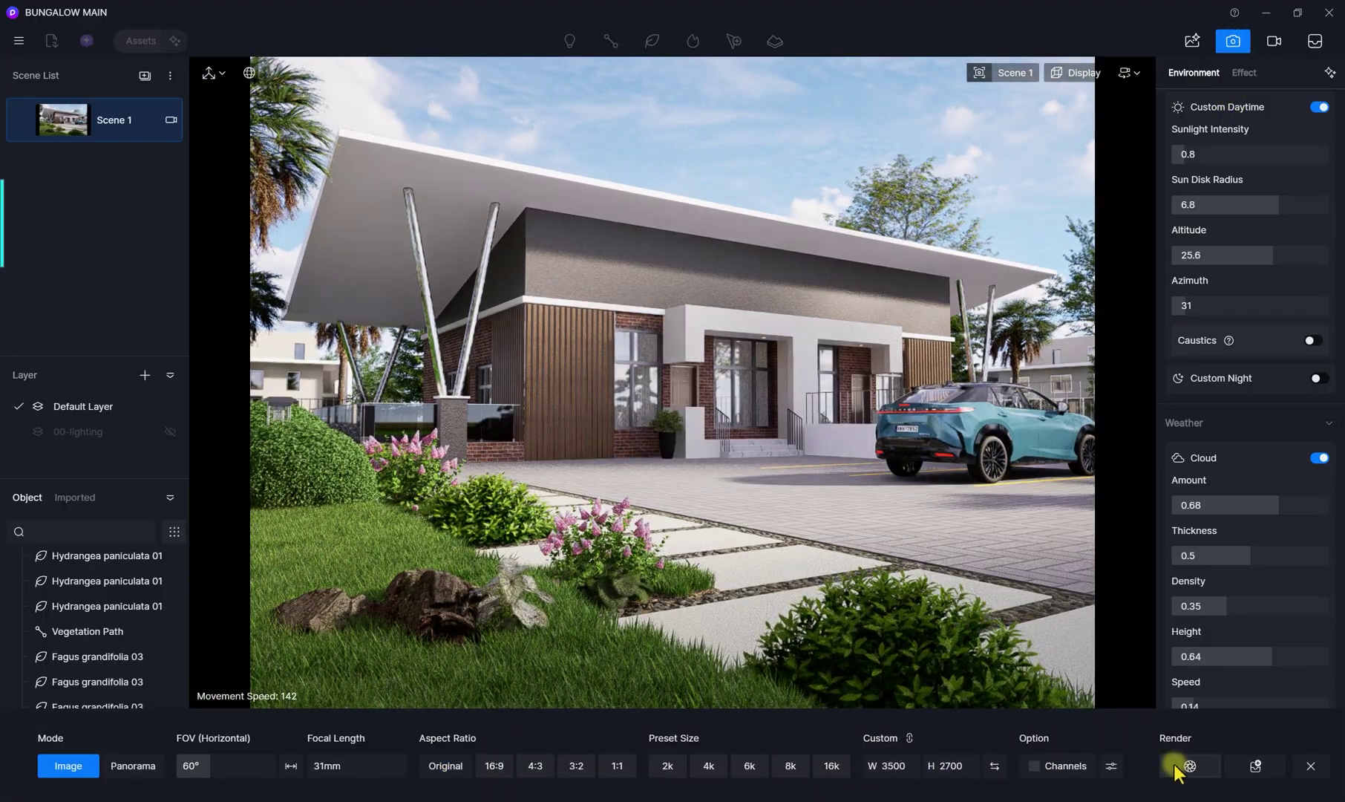
{"action": "left_click", "coordinate": [1175, 764]}
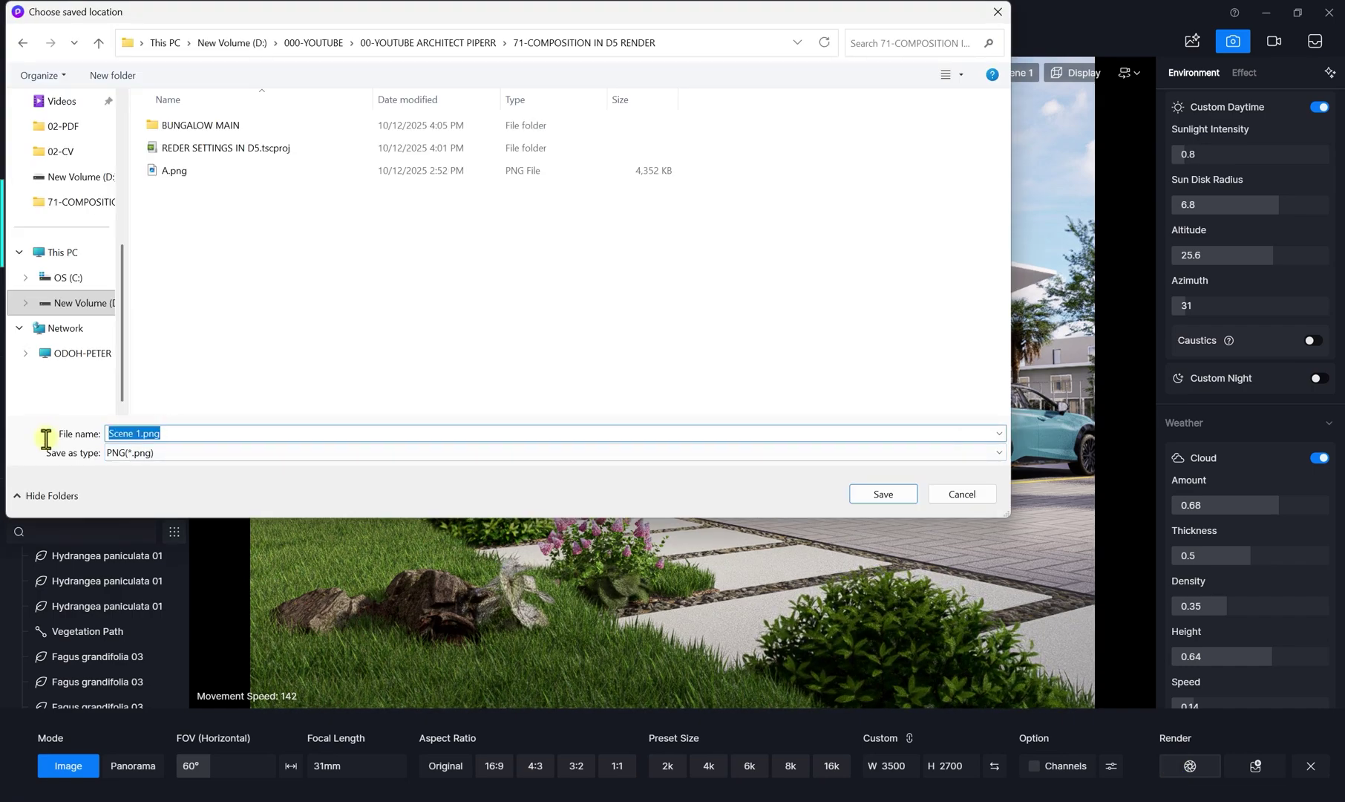
{"action": "left_click", "coordinate": [887, 496]}
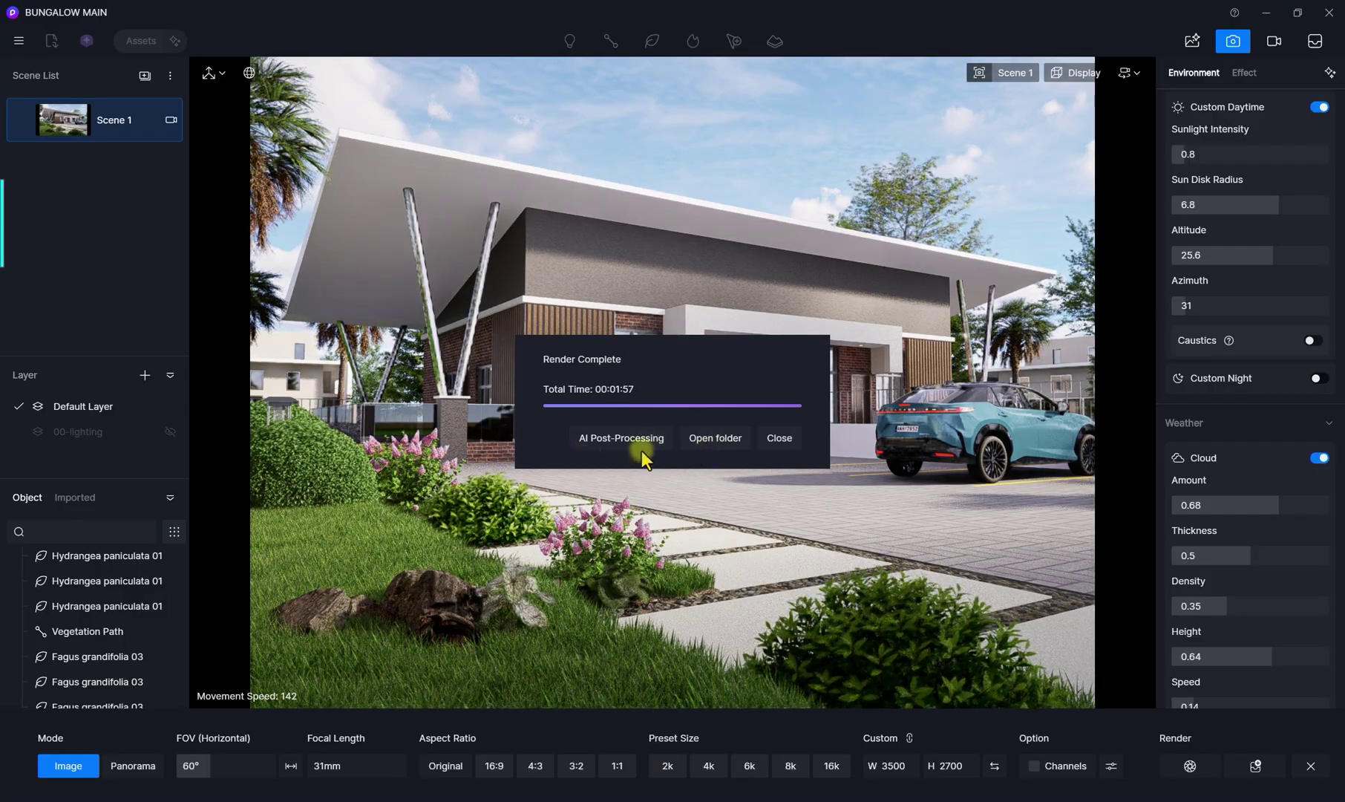
Open the output folder and view Scene 1.png in Photos, confirming 3500 × 2700
{"action": "left_click", "coordinate": [710, 438]}
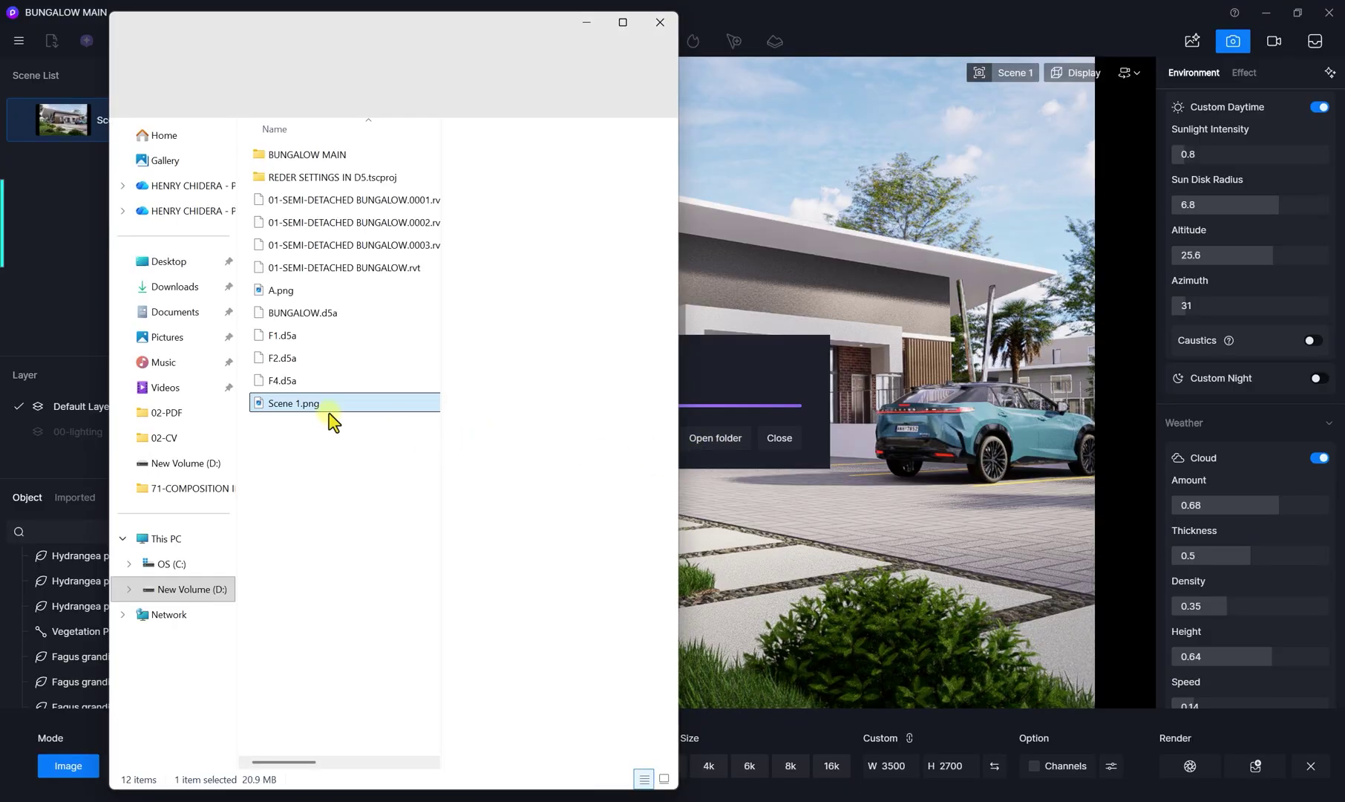
{"action": "double_click", "coordinate": [330, 405]}
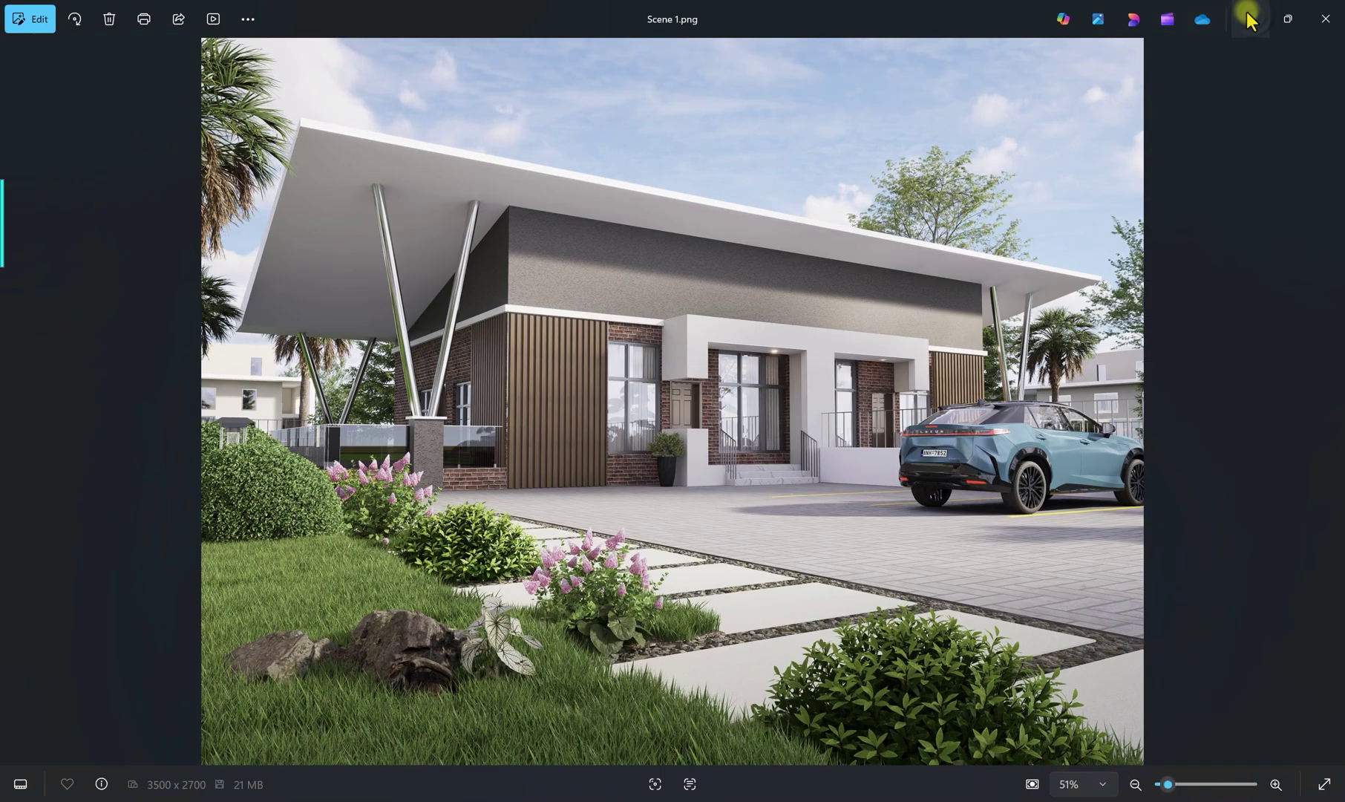
Close Photos, File Explorer and the Render Complete notice to return to D5 Render
{"action": "left_click", "coordinate": [1252, 16]}
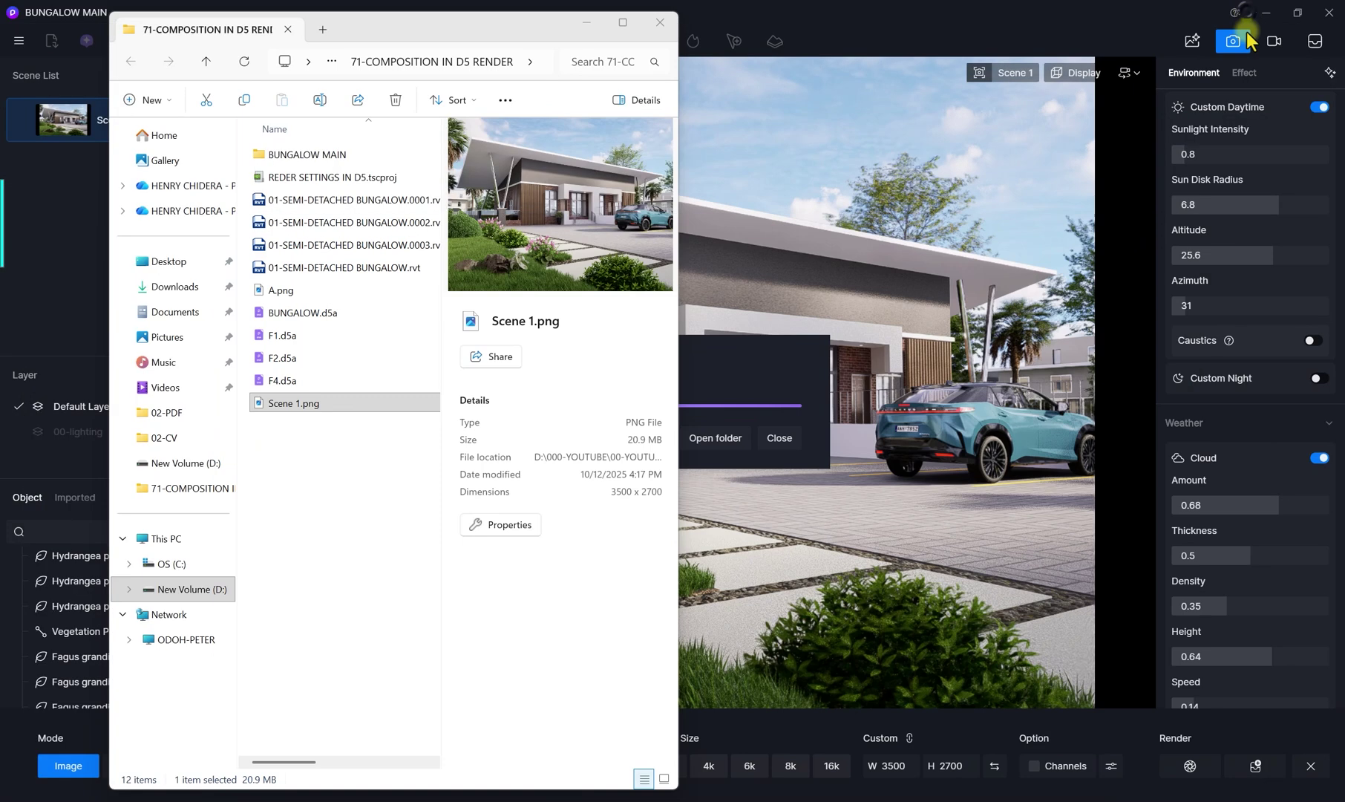
{"action": "key", "text": "alt+F4"}
{"action": "left_click", "coordinate": [781, 436]}
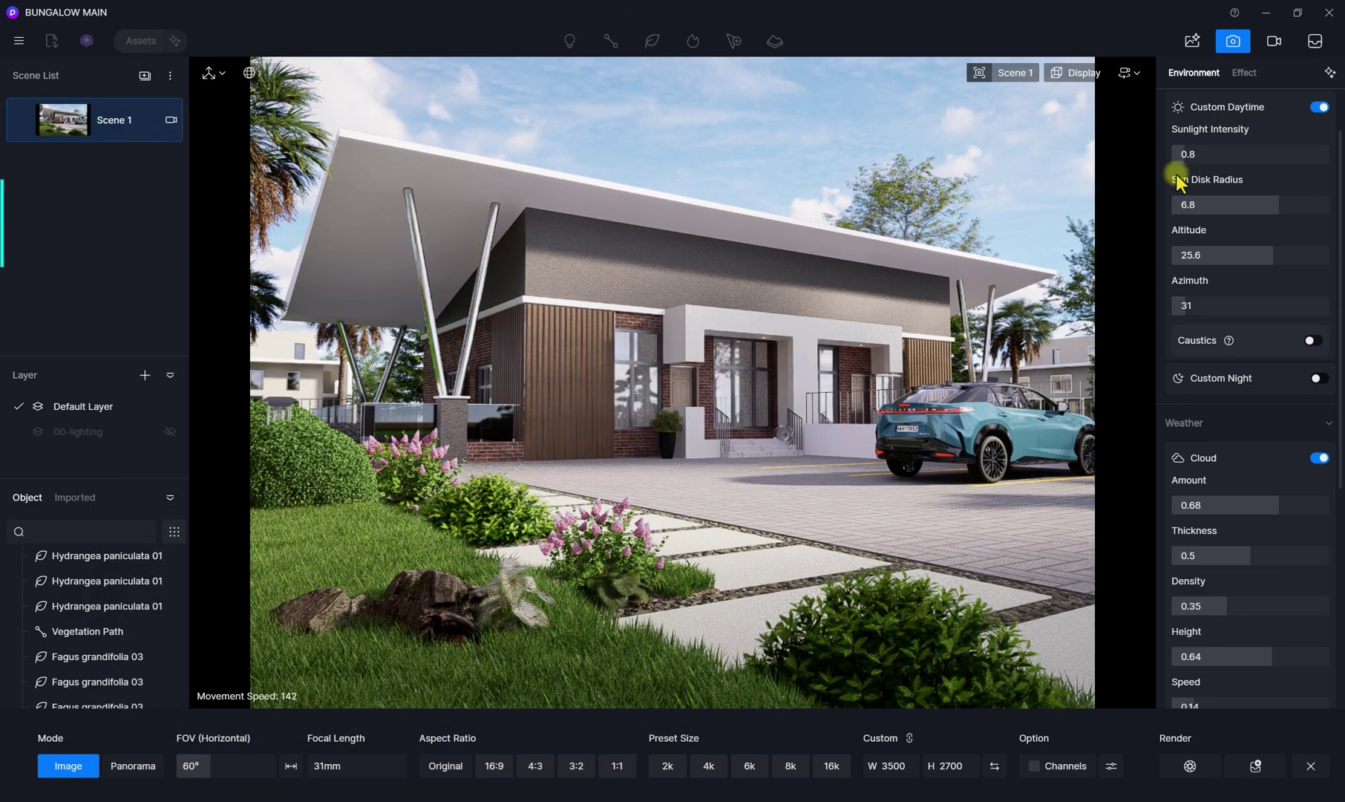
Darken the exposure slightly to -0.12 in the Effect settings
{"action": "left_click", "coordinate": [1245, 72]}
{"action": "scroll", "coordinate": [1251, 215], "scroll_direction": "up", "scroll_amount": 5}
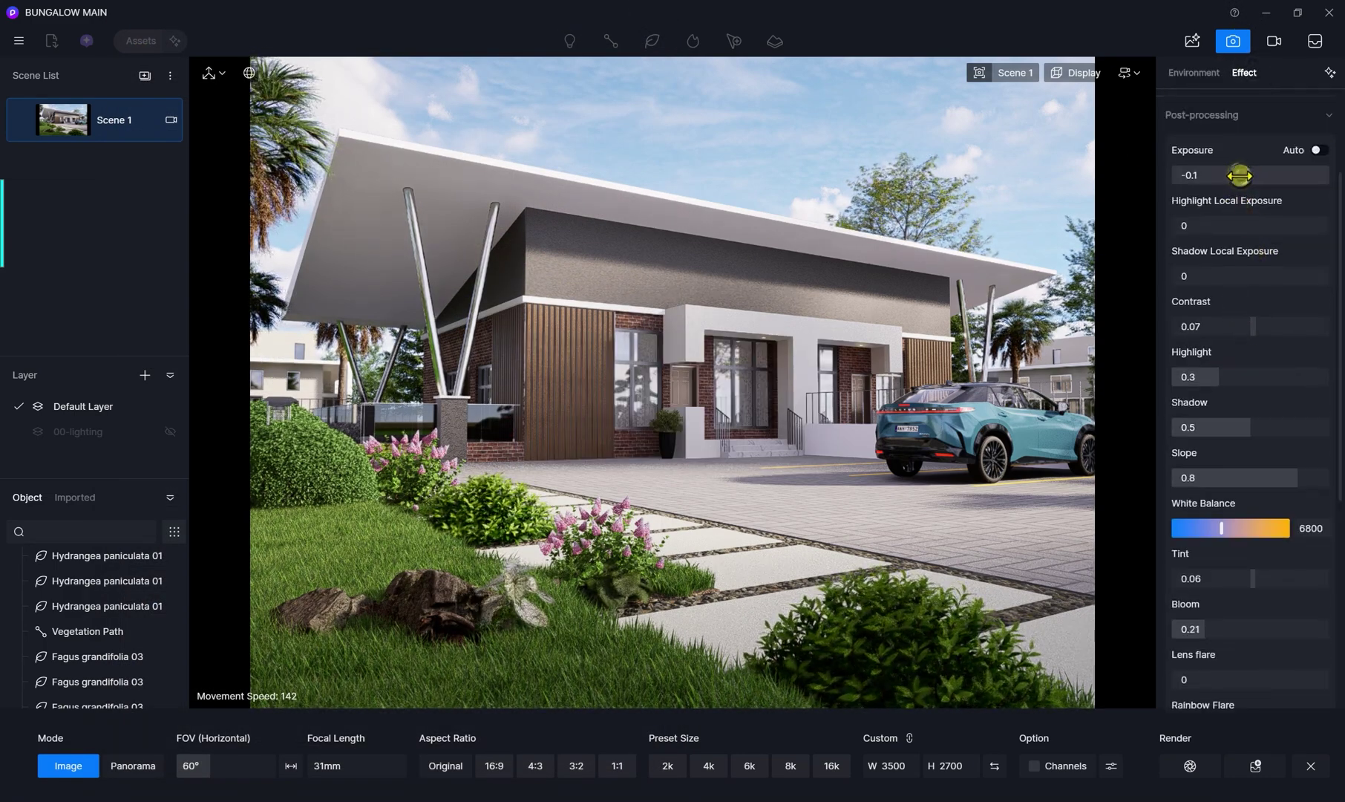
{"action": "left_click_drag", "start_coordinate": [1240, 176], "coordinate": [1237, 175]}
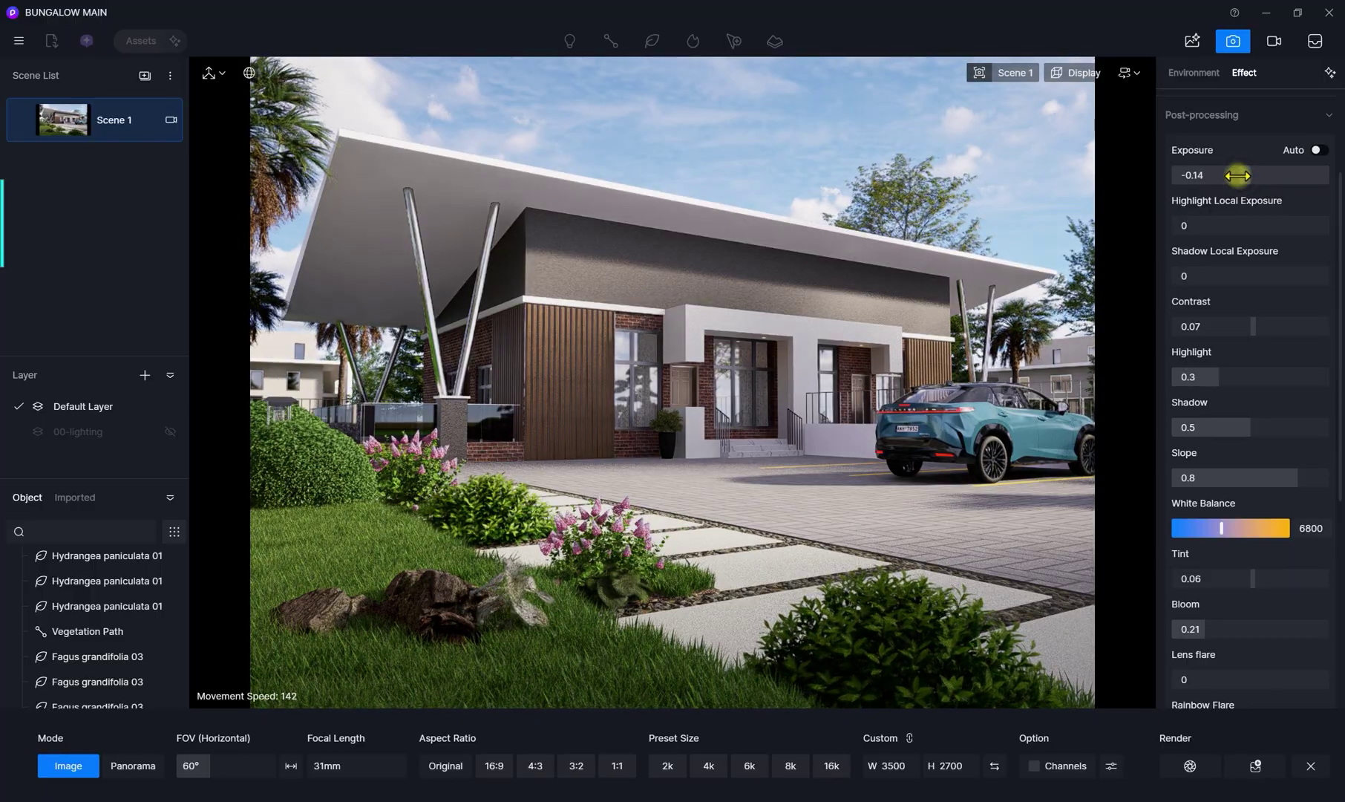
{"action": "left_click_drag", "start_coordinate": [1237, 176], "coordinate": [1254, 158]}
{"action": "scroll", "coordinate": [1258, 571], "scroll_direction": "down", "scroll_amount": 3}
{"action": "scroll", "coordinate": [1255, 153], "scroll_direction": "up", "scroll_amount": 1}
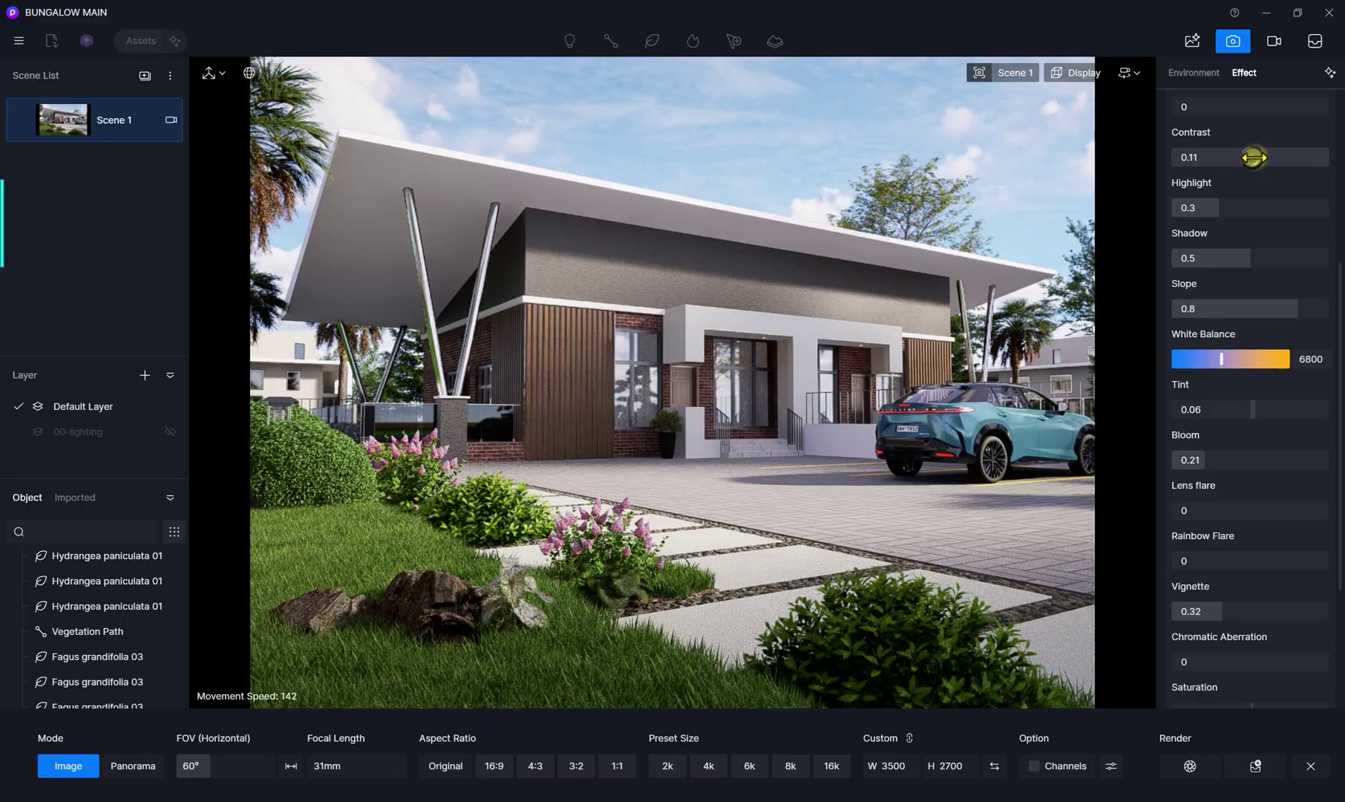
Lower the sun altitude to 24.5 and restore the Scene 1 camera view
{"action": "left_click", "coordinate": [1194, 75]}
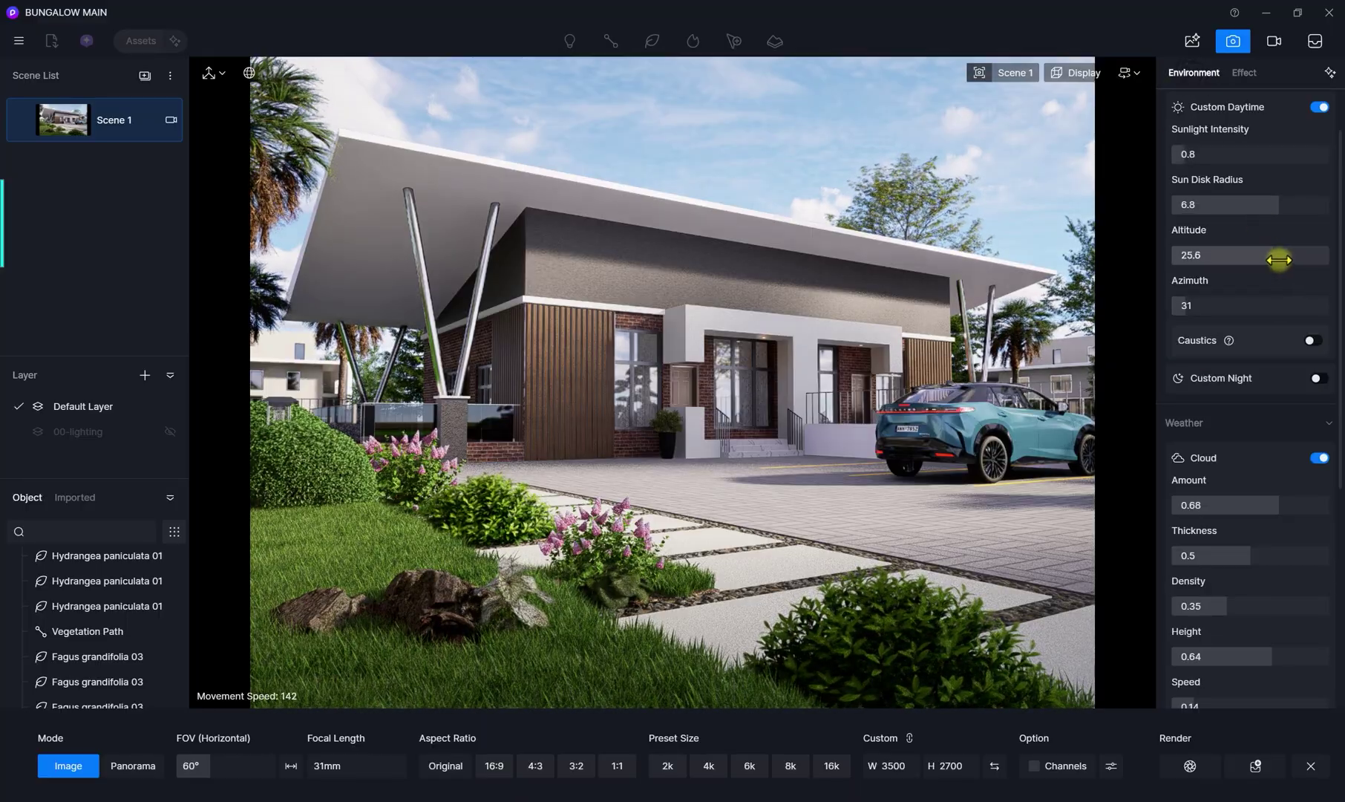
{"action": "left_click_drag", "start_coordinate": [1279, 260], "coordinate": [1277, 259]}
{"action": "left_click", "coordinate": [1193, 256]}
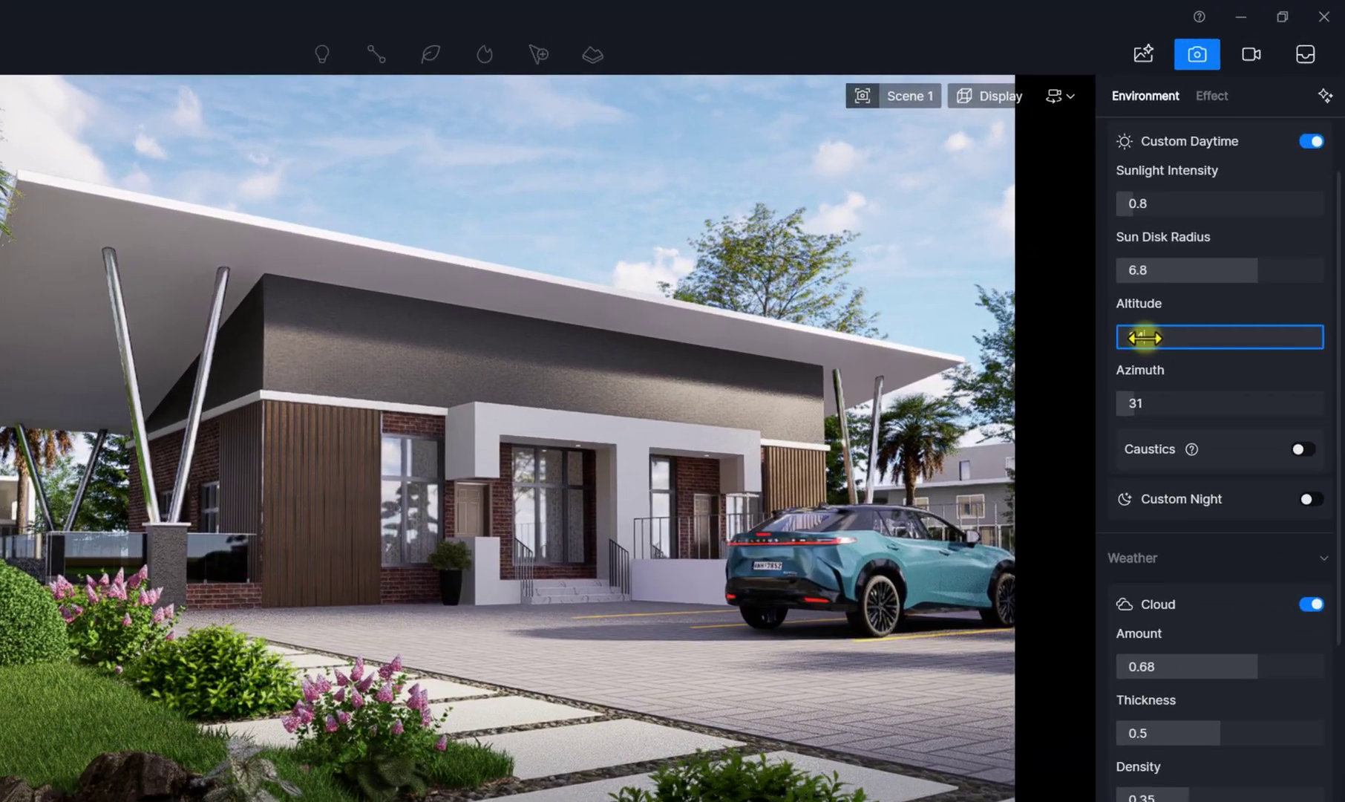
{"action": "key", "text": "Return"}
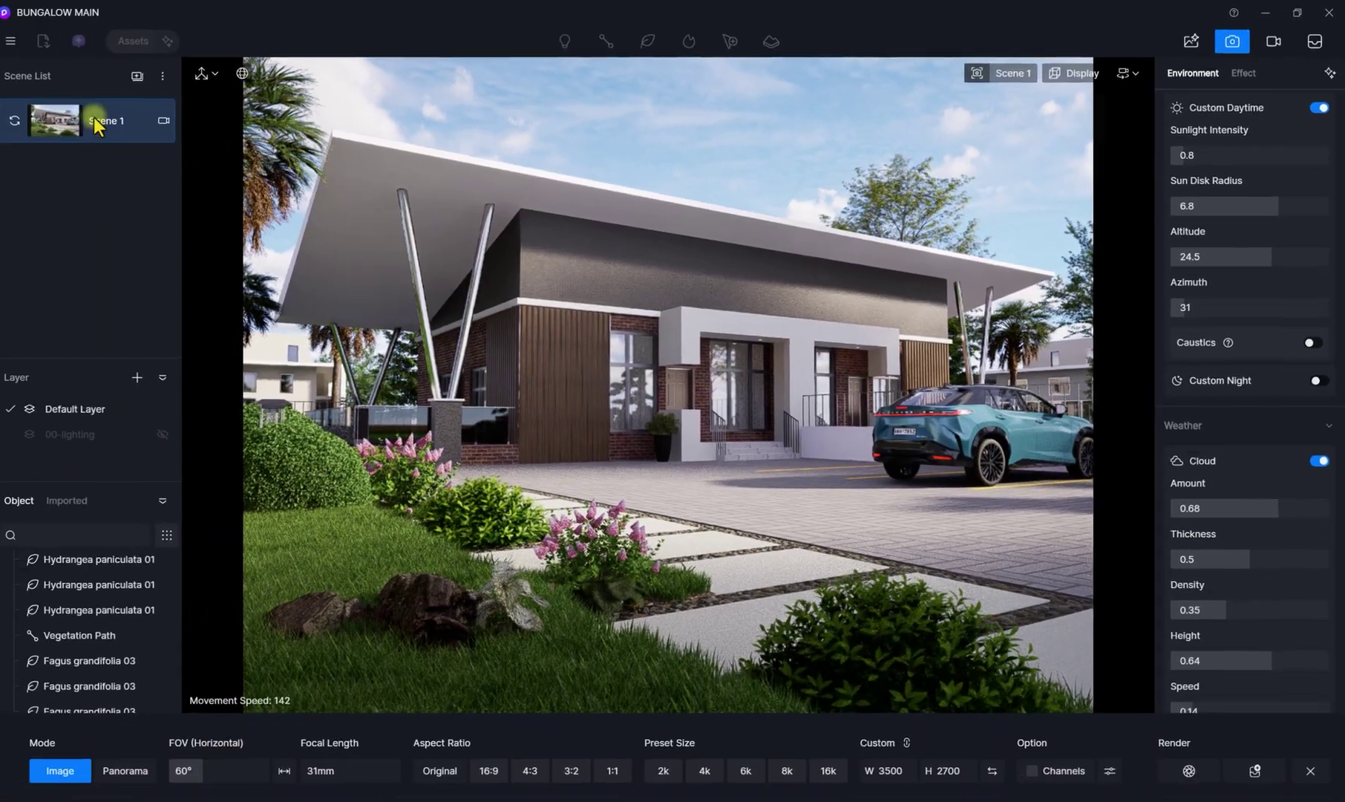
{"action": "left_click", "coordinate": [93, 119]}
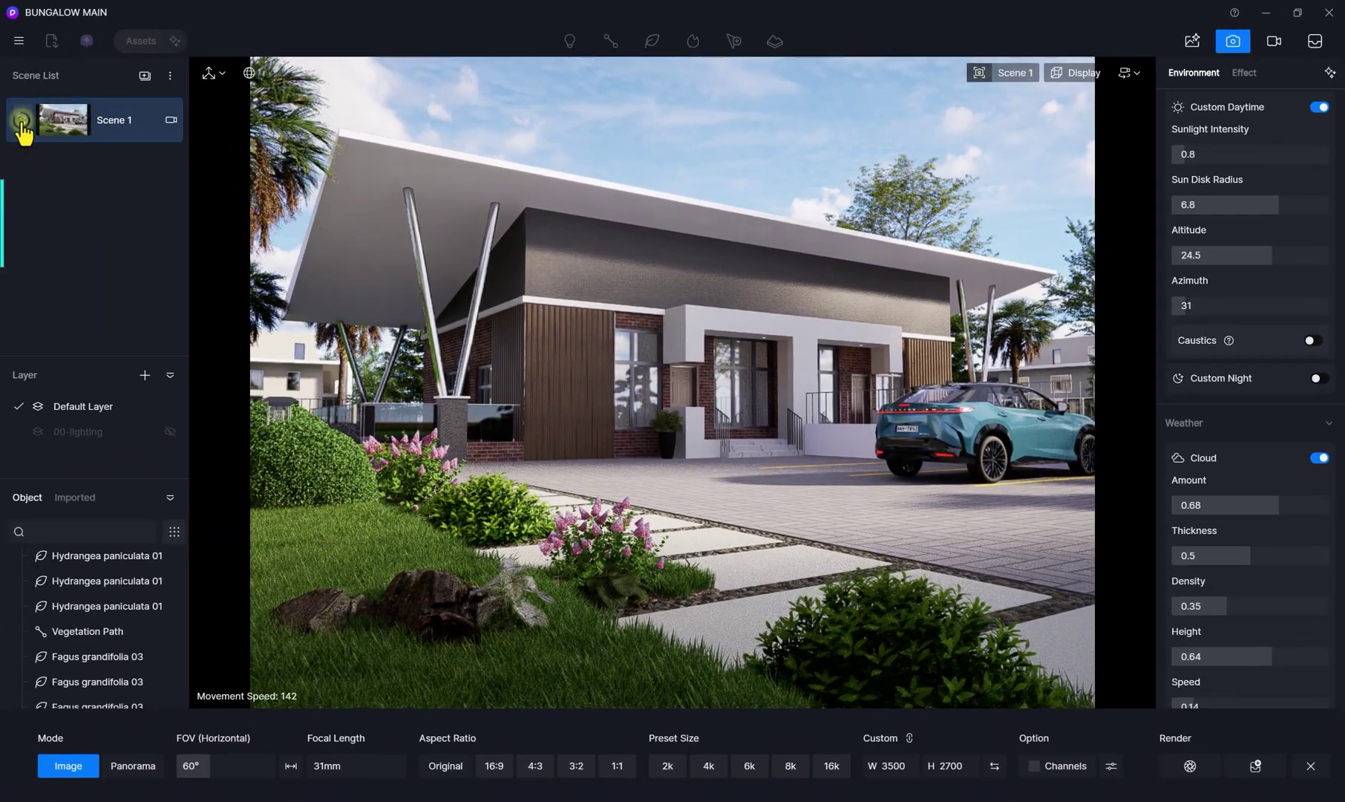
Re-render the image, overwriting Scene 1.png, and open its output folder
{"action": "left_click", "coordinate": [1195, 772]}
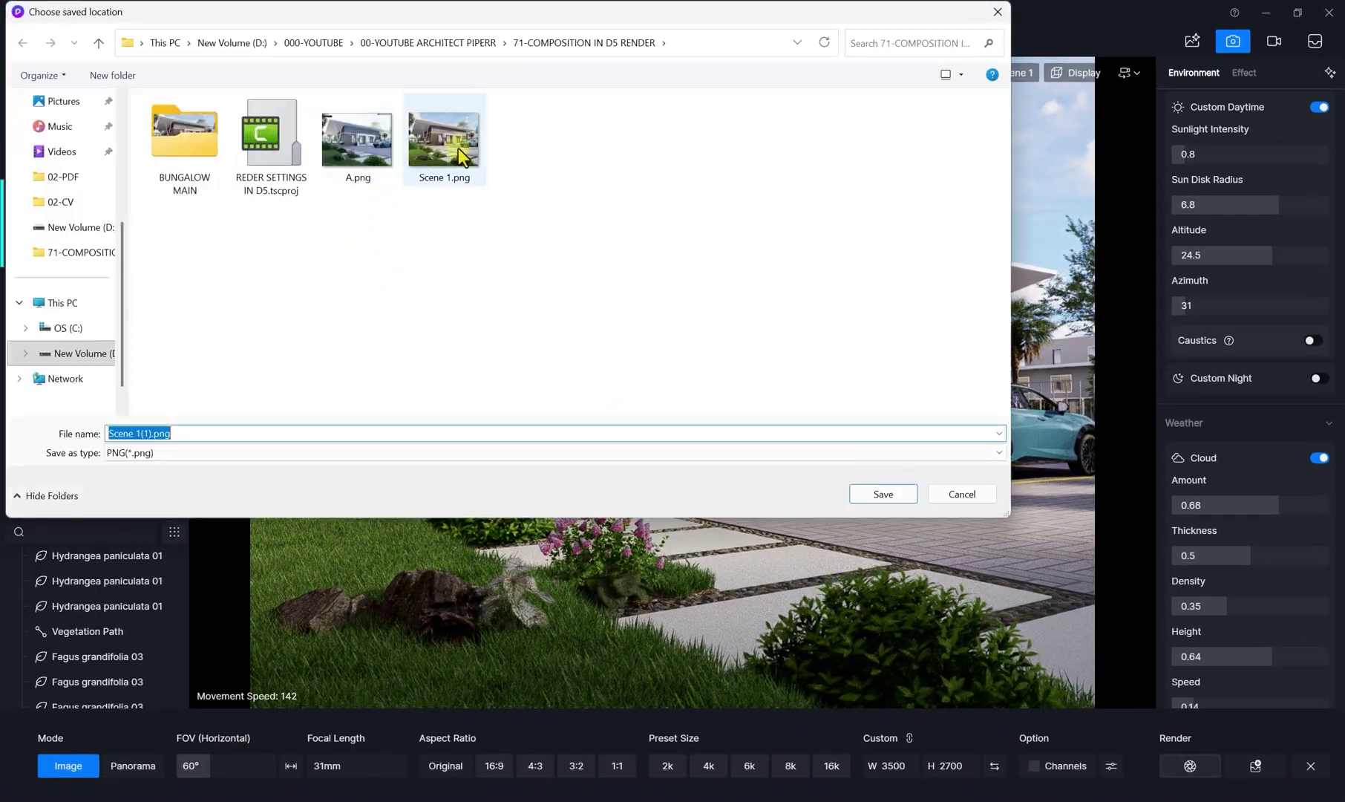
{"action": "left_click", "coordinate": [444, 145]}
{"action": "left_click", "coordinate": [881, 495]}
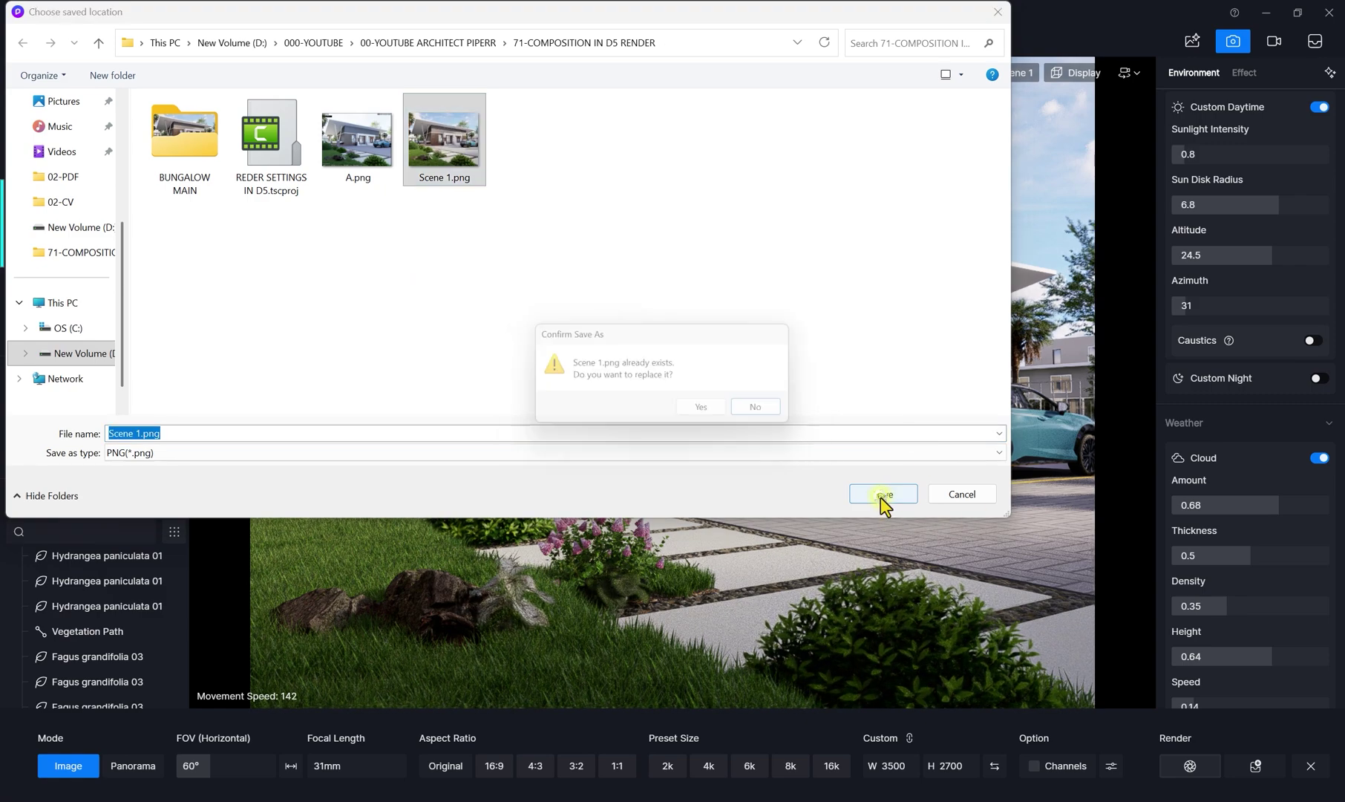
{"action": "left_click", "coordinate": [704, 409]}
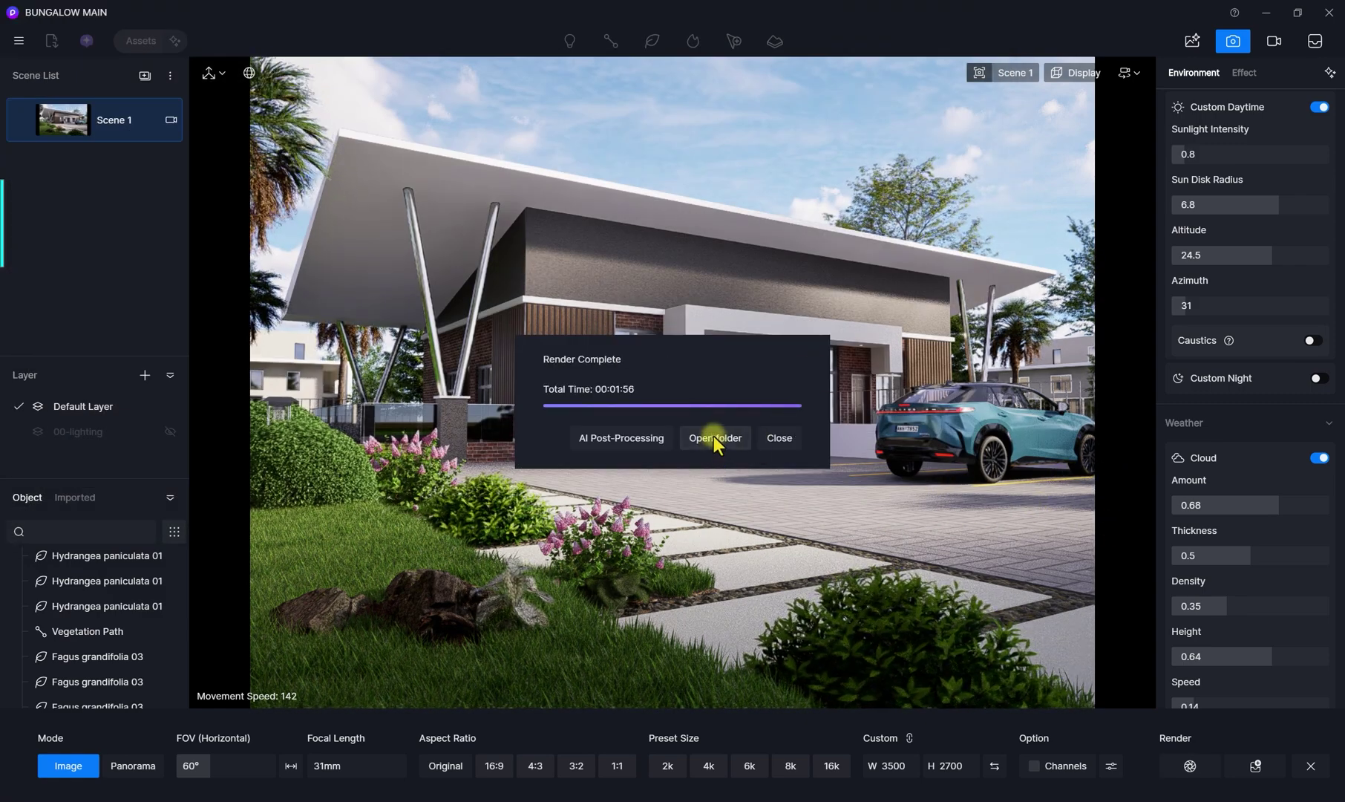
{"action": "left_click", "coordinate": [713, 438]}
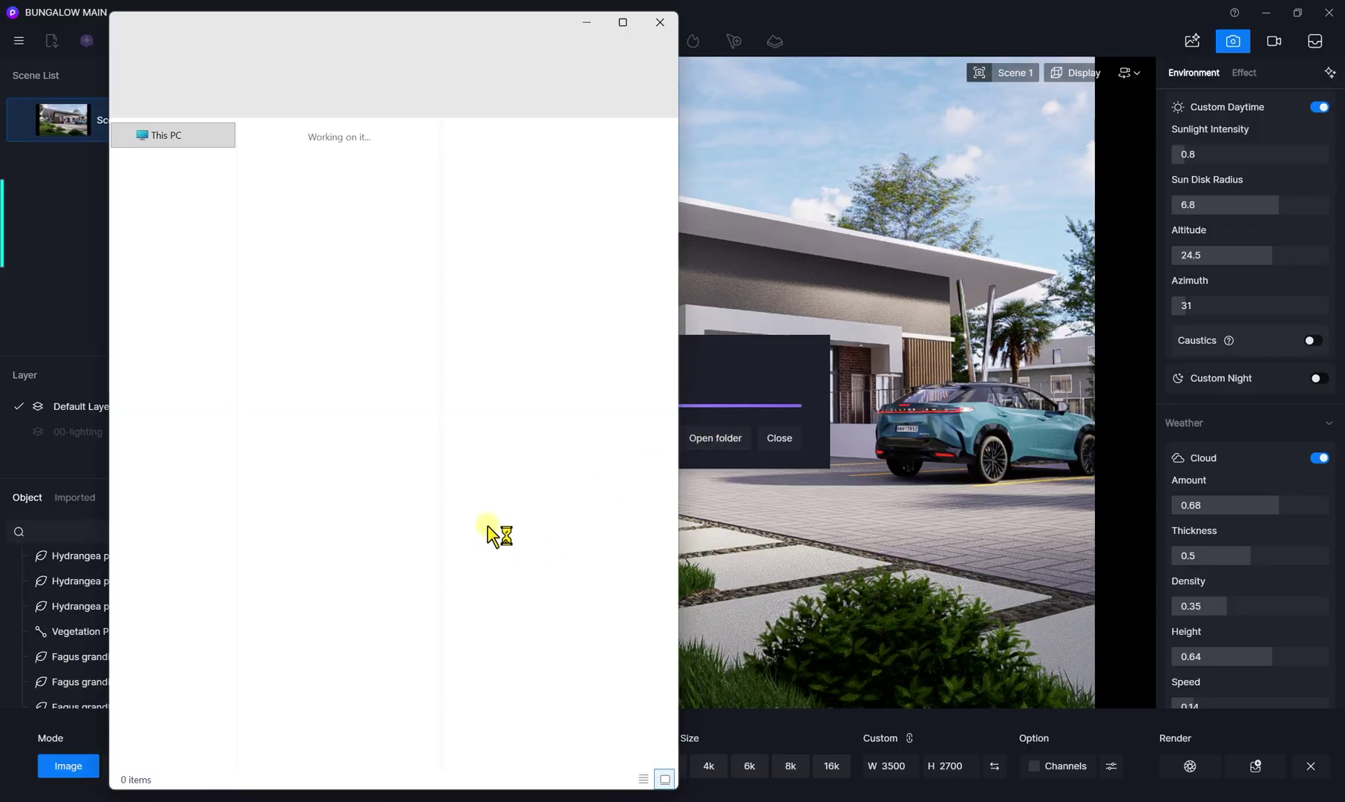
Open the re-rendered Scene 1.png in Photos and maximize the viewer
{"action": "double_click", "coordinate": [380, 721]}
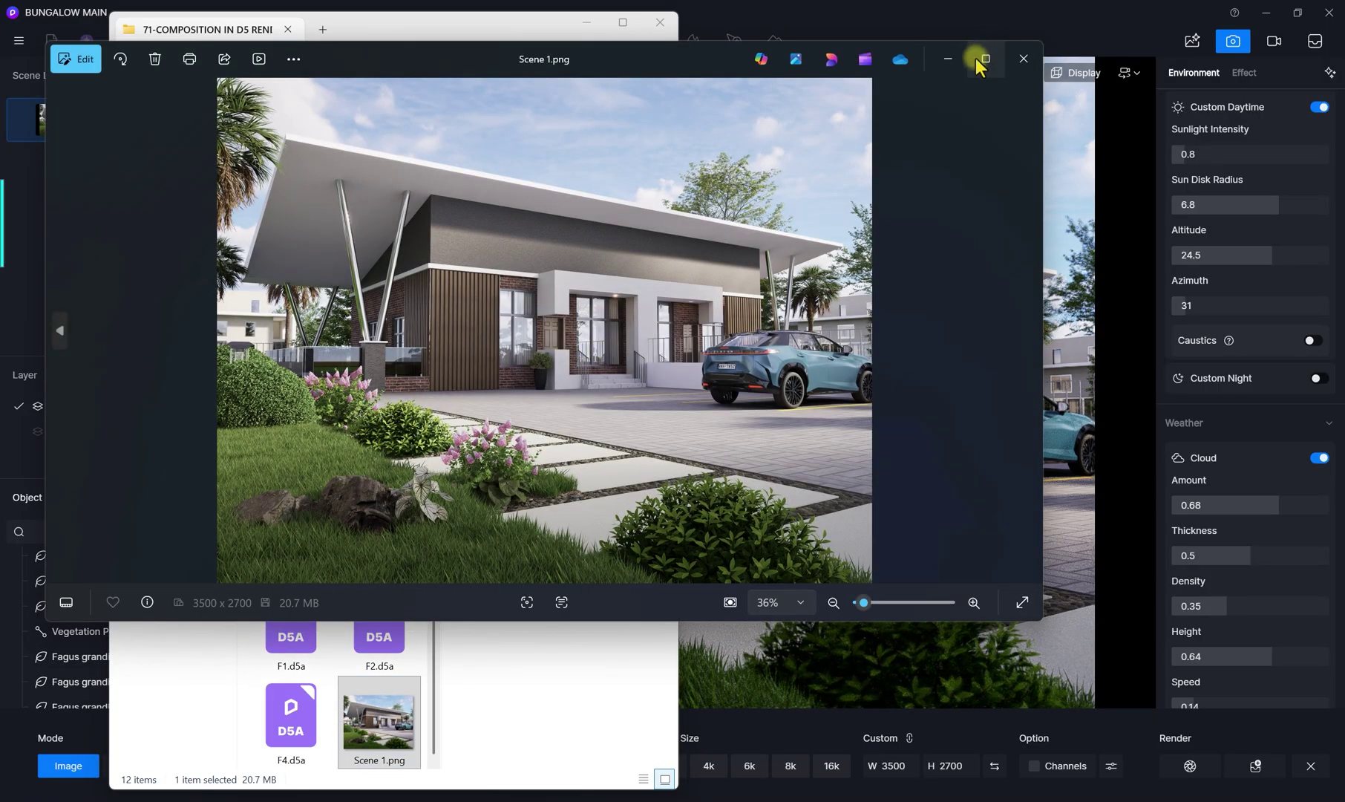
{"action": "left_click", "coordinate": [979, 61]}
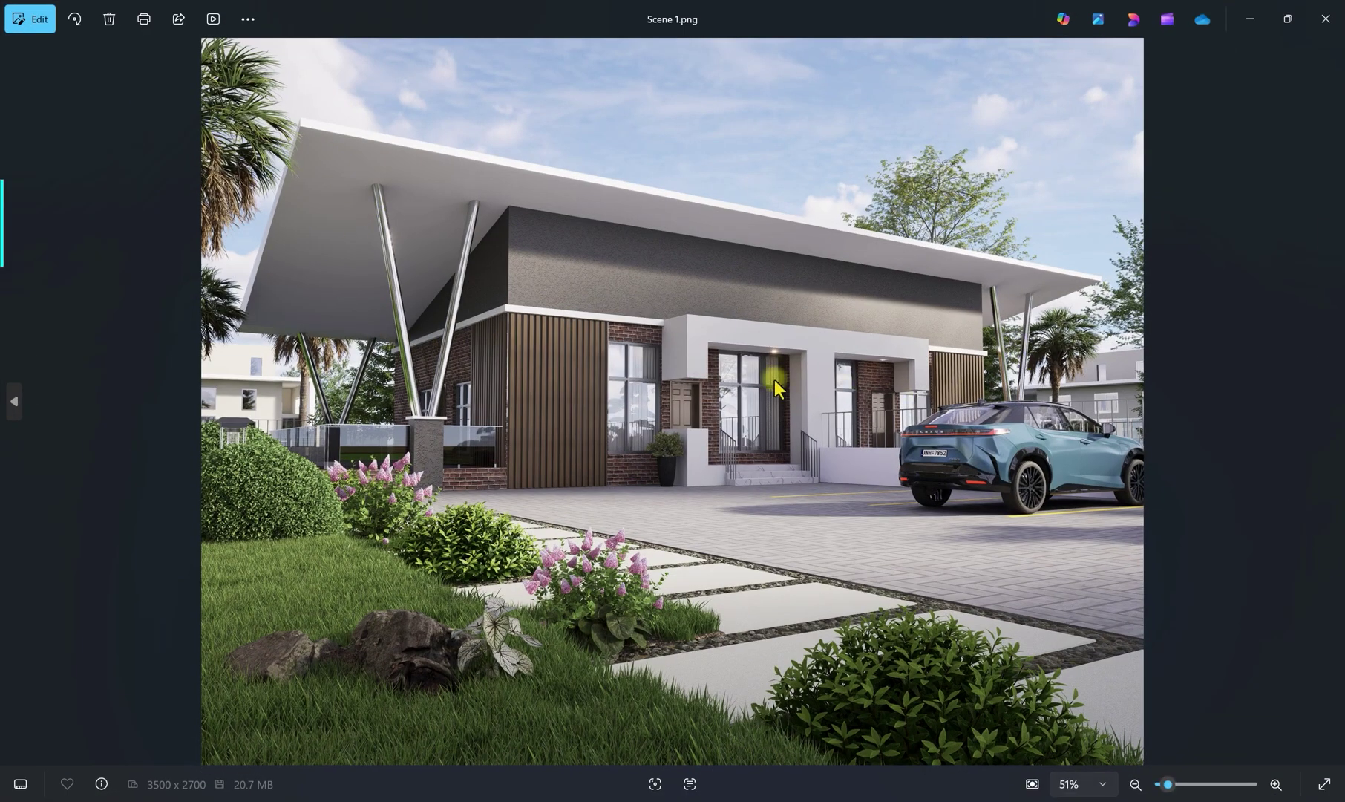